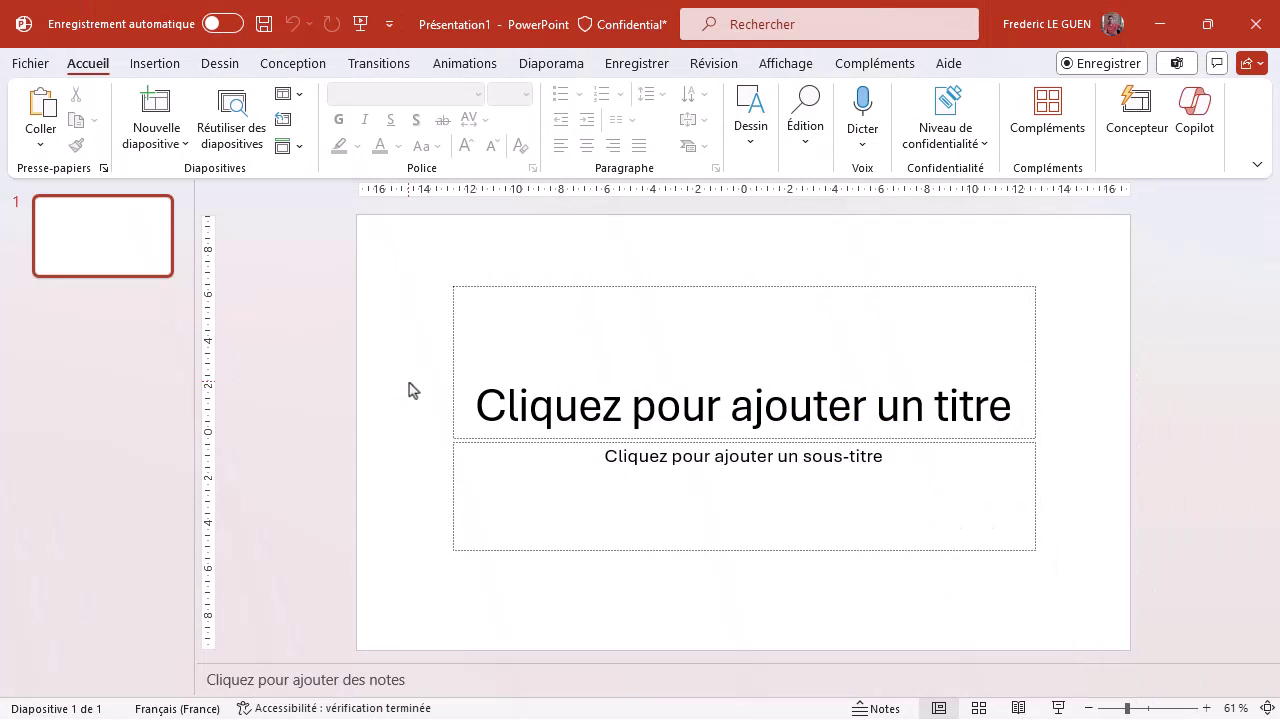
# - Delete the empty title and subtitle placeholders from slide 1
pyautogui.click(452, 345)
pyautogui.press('Delete')
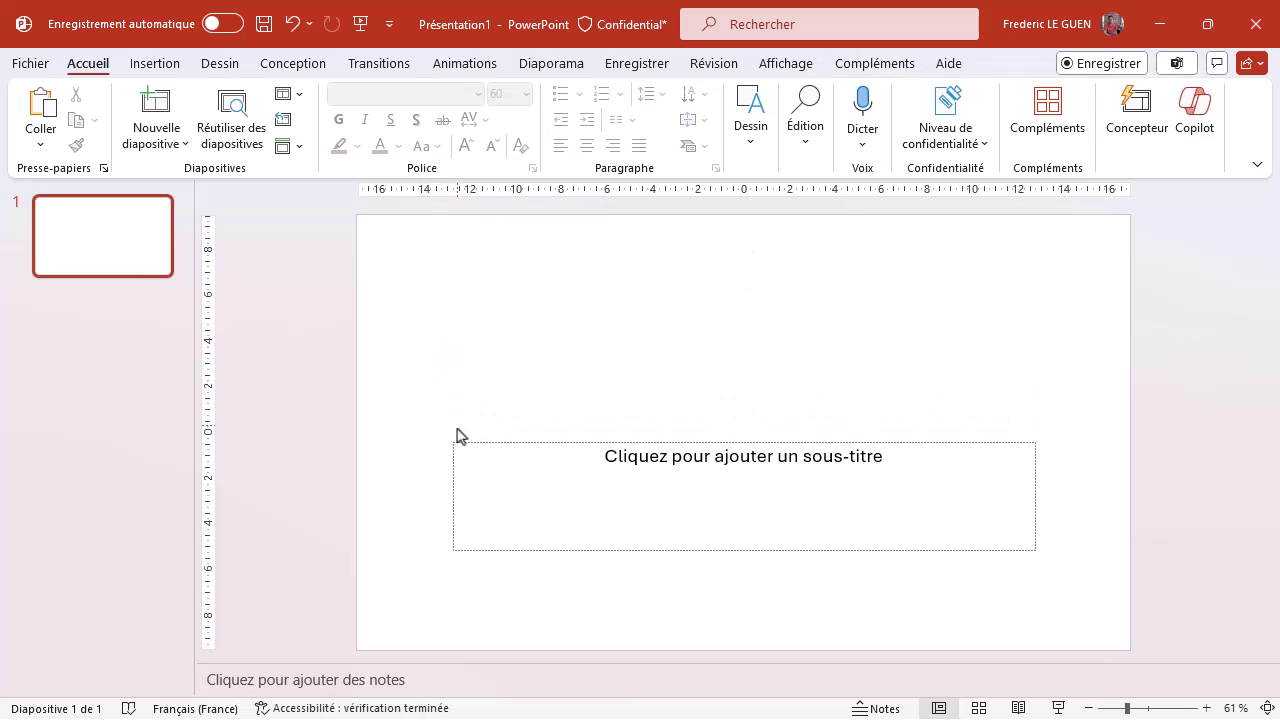
pyautogui.click(458, 443)
pyautogui.press('Delete')
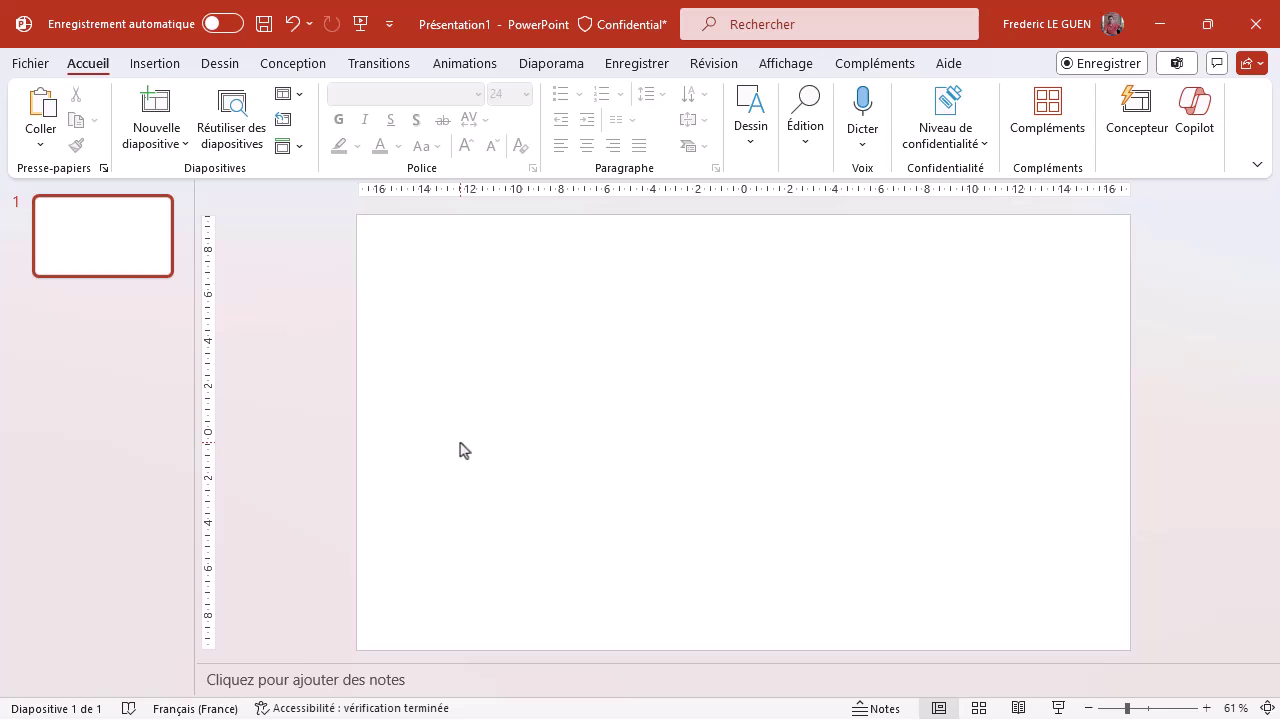
# - Add a text box on the slide reading 'URGENT'
pyautogui.click(742, 136)
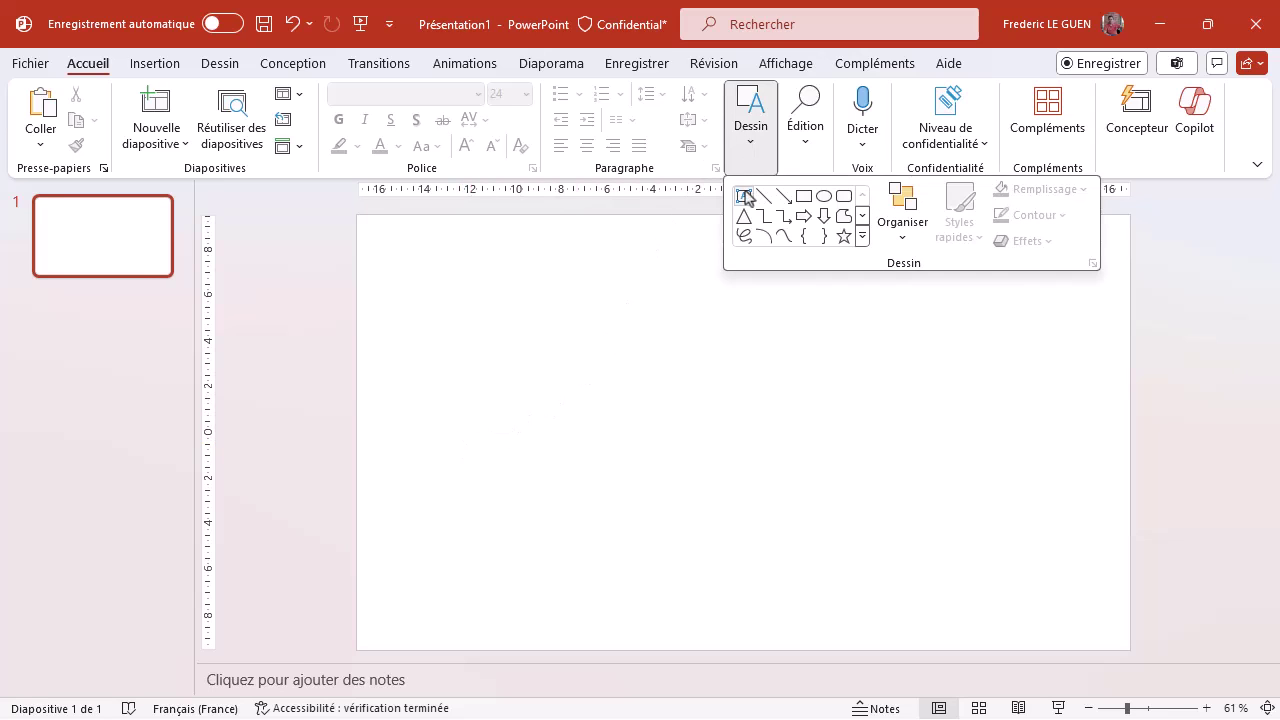
pyautogui.click(745, 197)
pyautogui.click(549, 363)
pyautogui.write('URGENT')
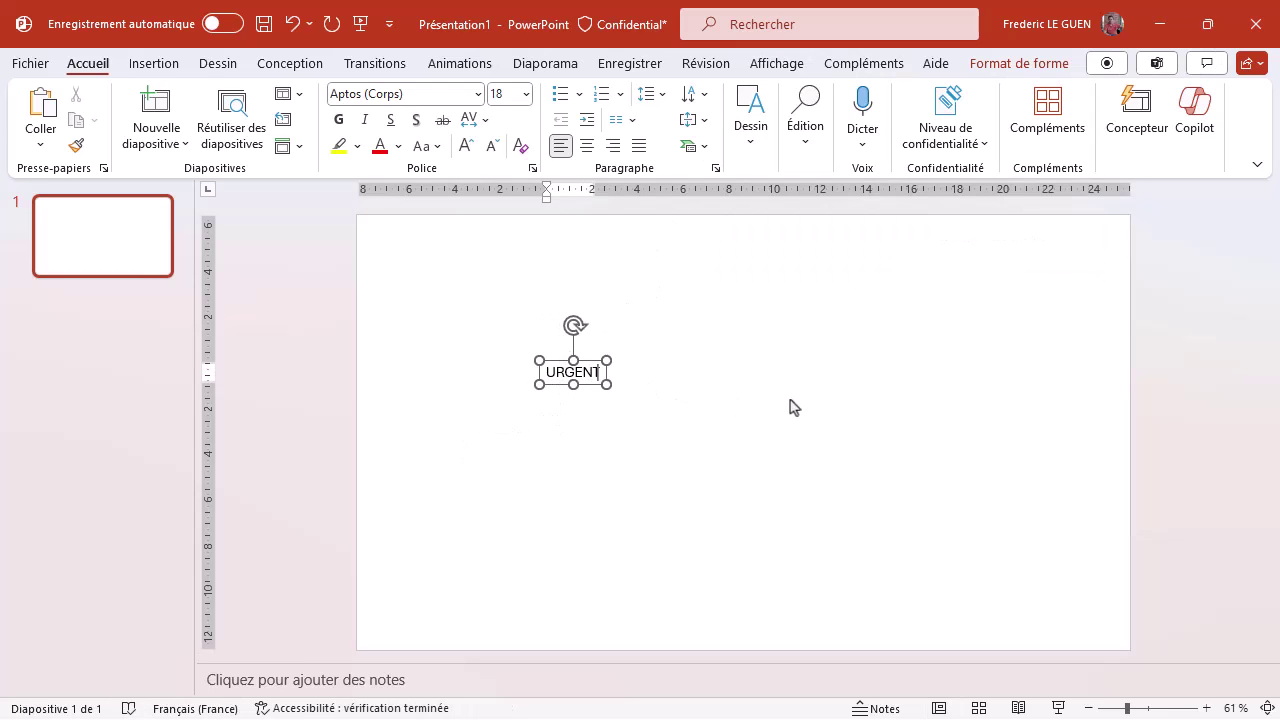
pyautogui.click(636, 410)
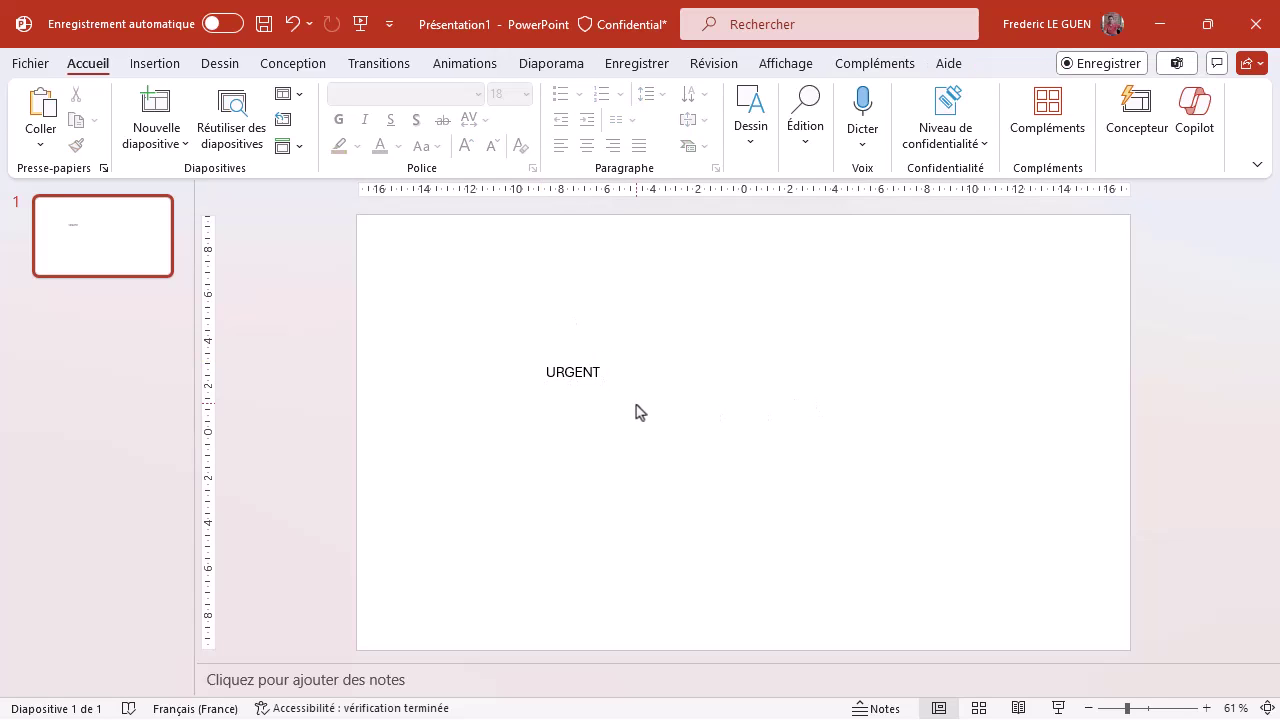
# - Format URGENT as bold Arial 54 and move it toward the slide centre
pyautogui.click(605, 388)
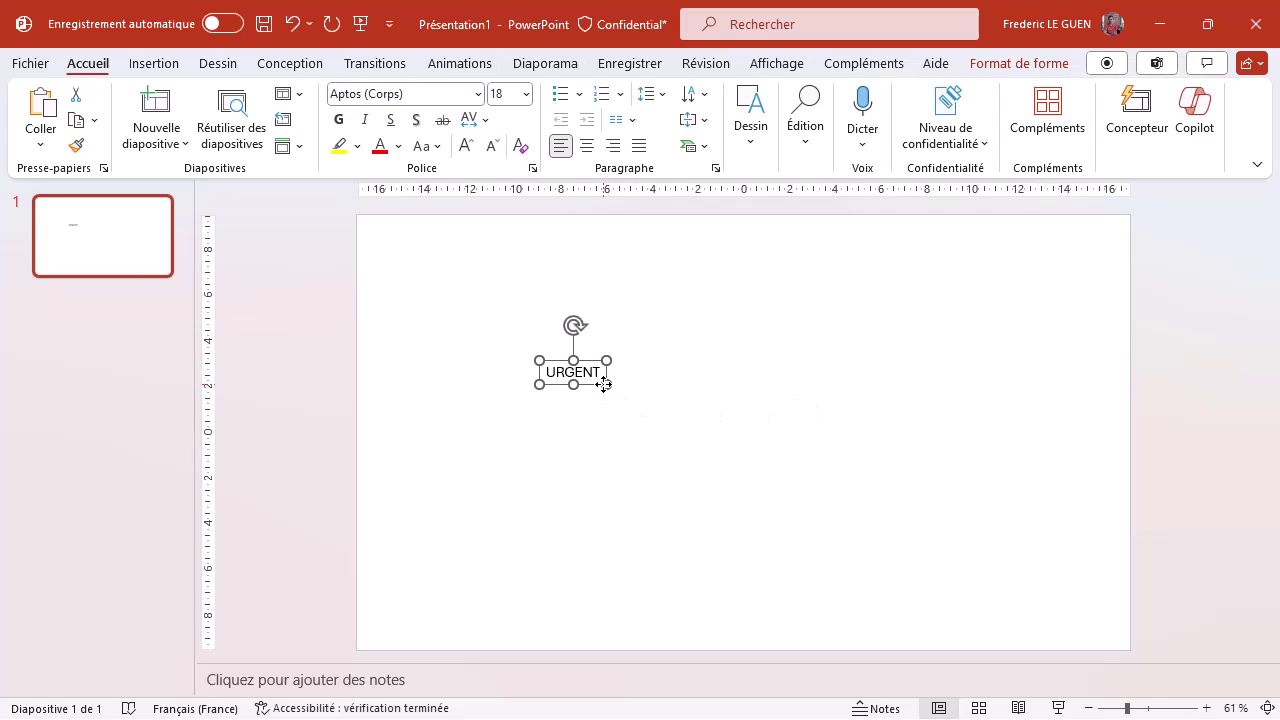
pyautogui.click(525, 94)
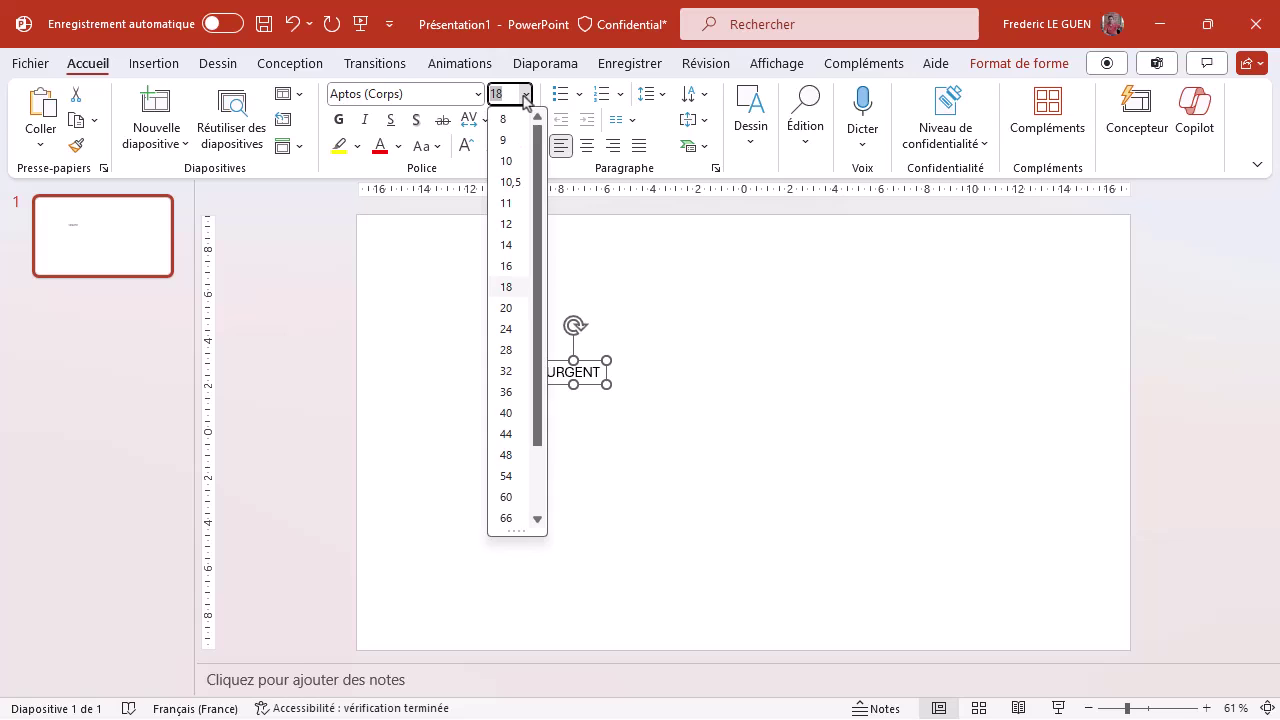
pyautogui.click(510, 477)
pyautogui.click(340, 121)
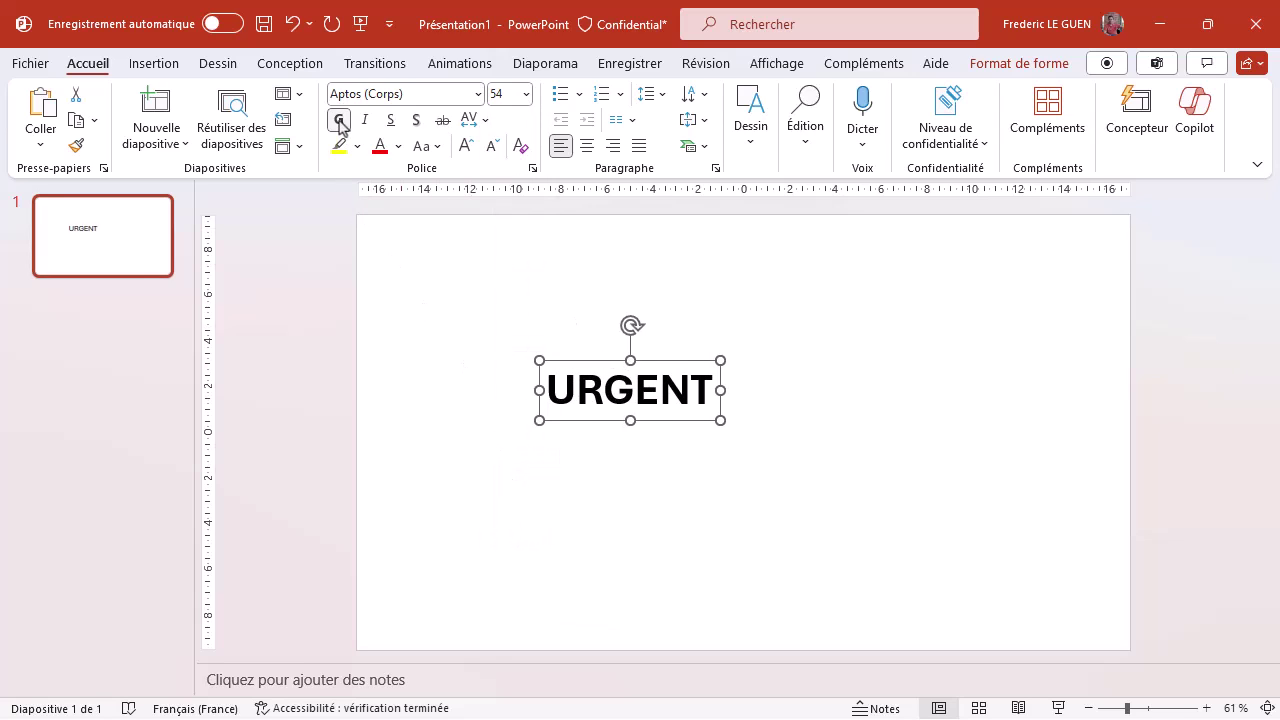
pyautogui.click(477, 94)
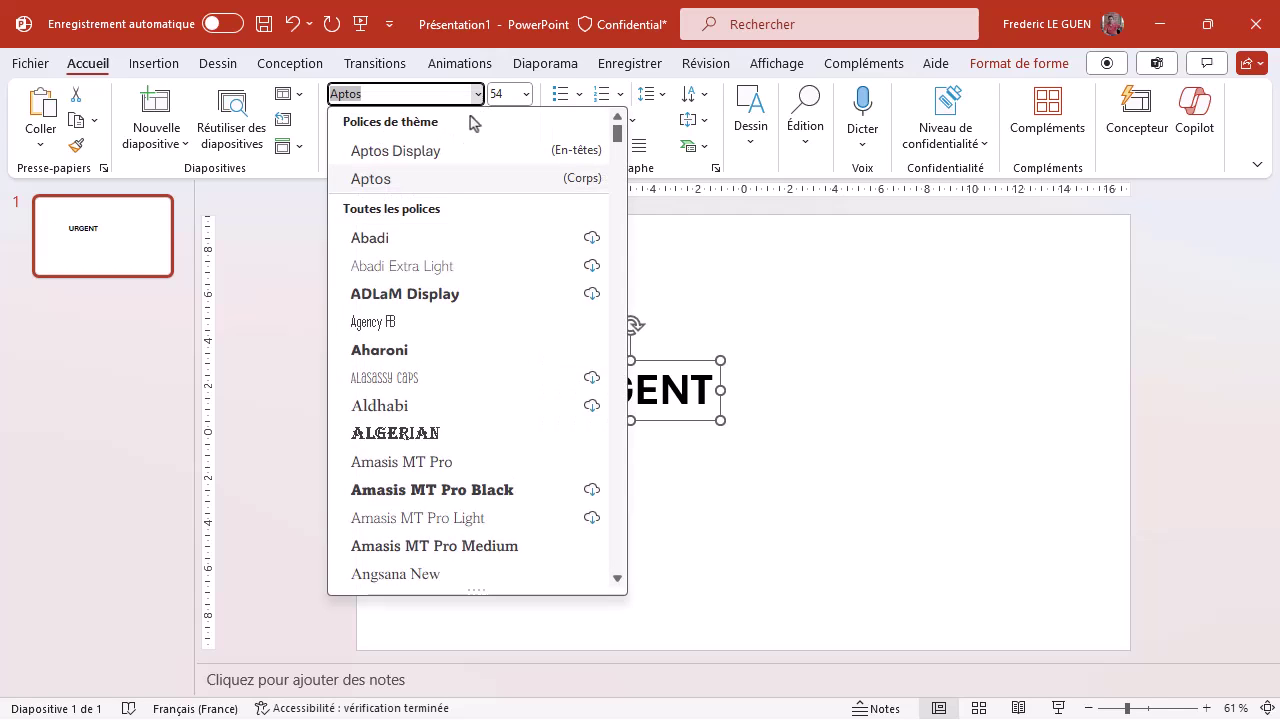
pyautogui.scroll(-2, 446, 365)
pyautogui.scroll(-3, 443, 380)
pyautogui.scroll(-1, 446, 385)
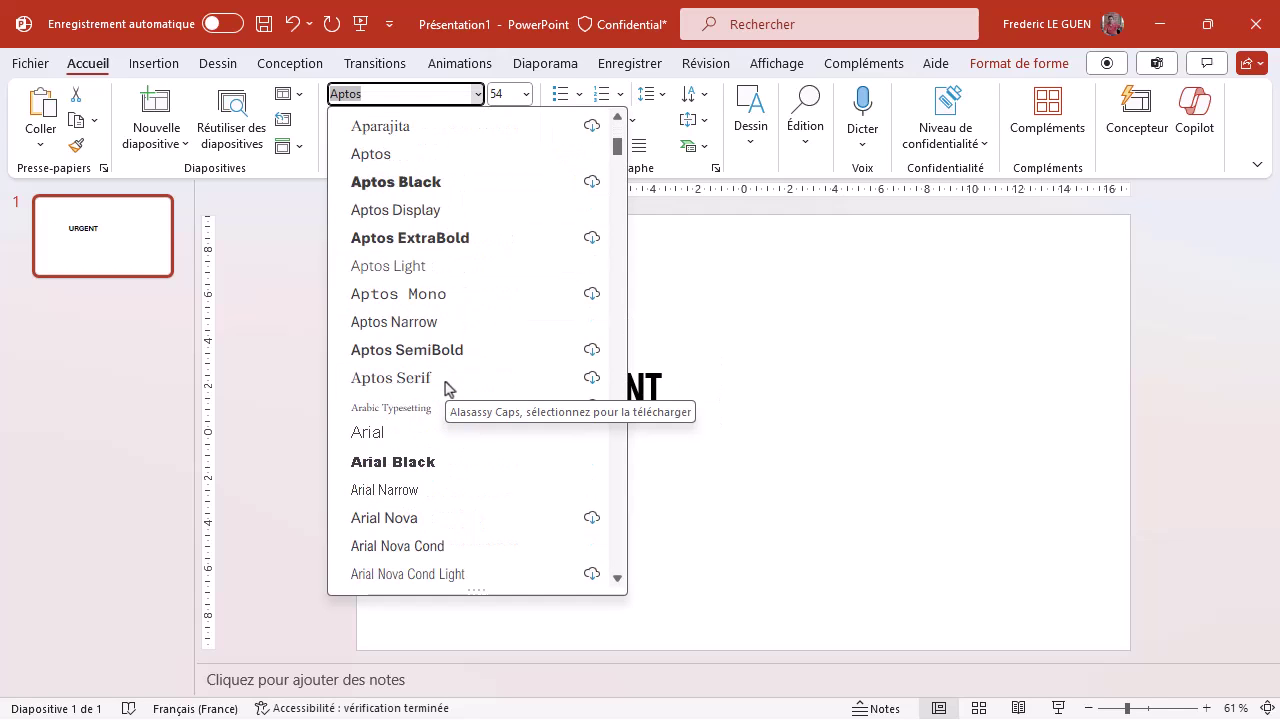
pyautogui.click(365, 432)
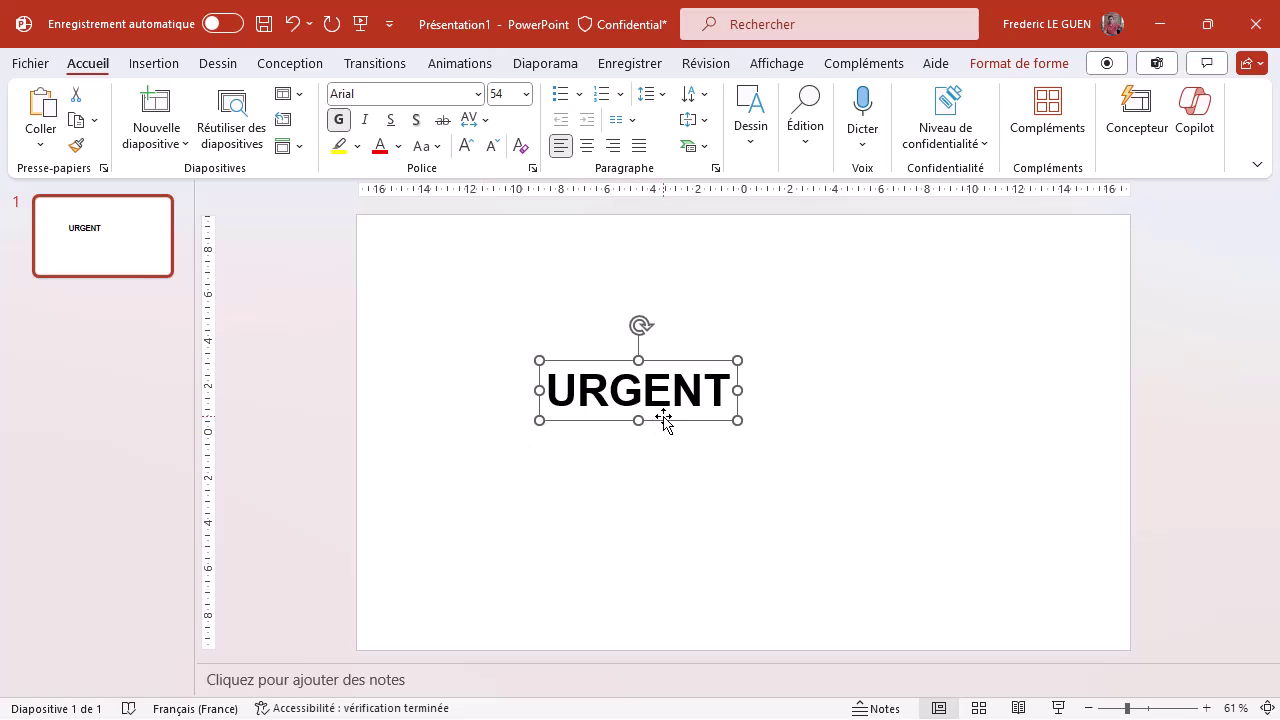
pyautogui.moveTo(663, 420); pyautogui.dragTo(732, 433)
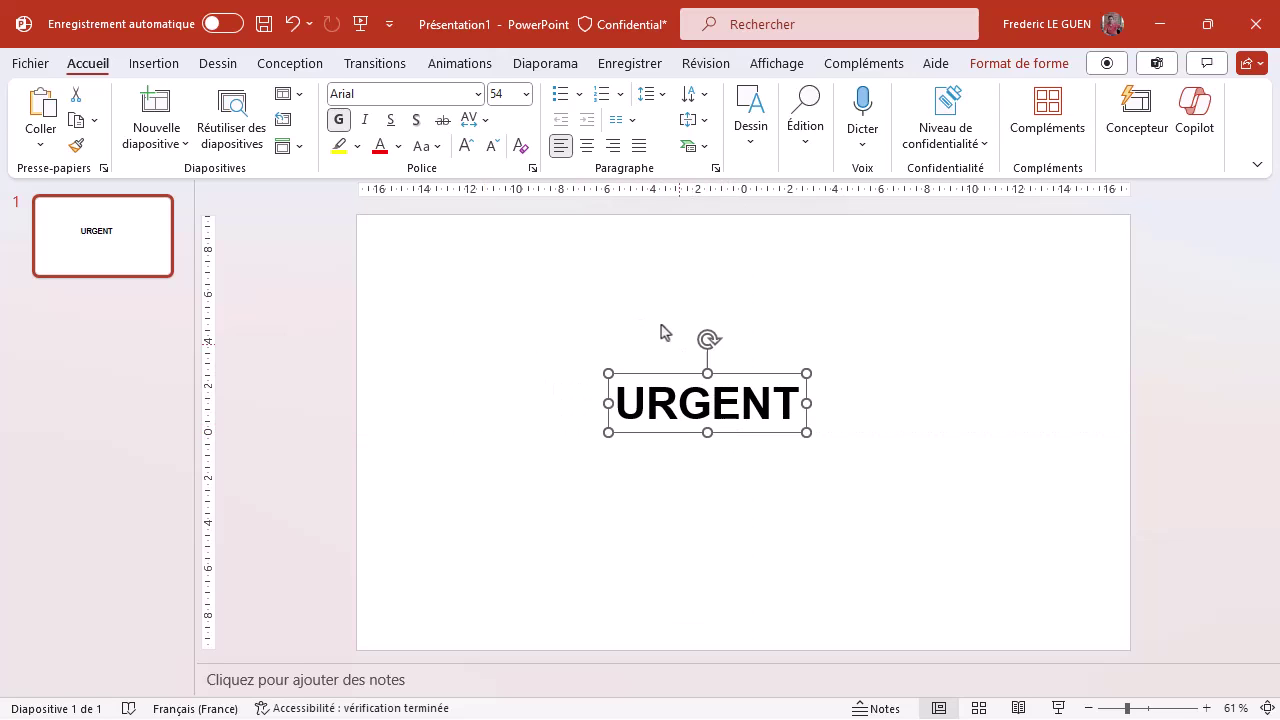
# - Colour the URGENT text red and draw a rectangle over it
pyautogui.click(380, 147)
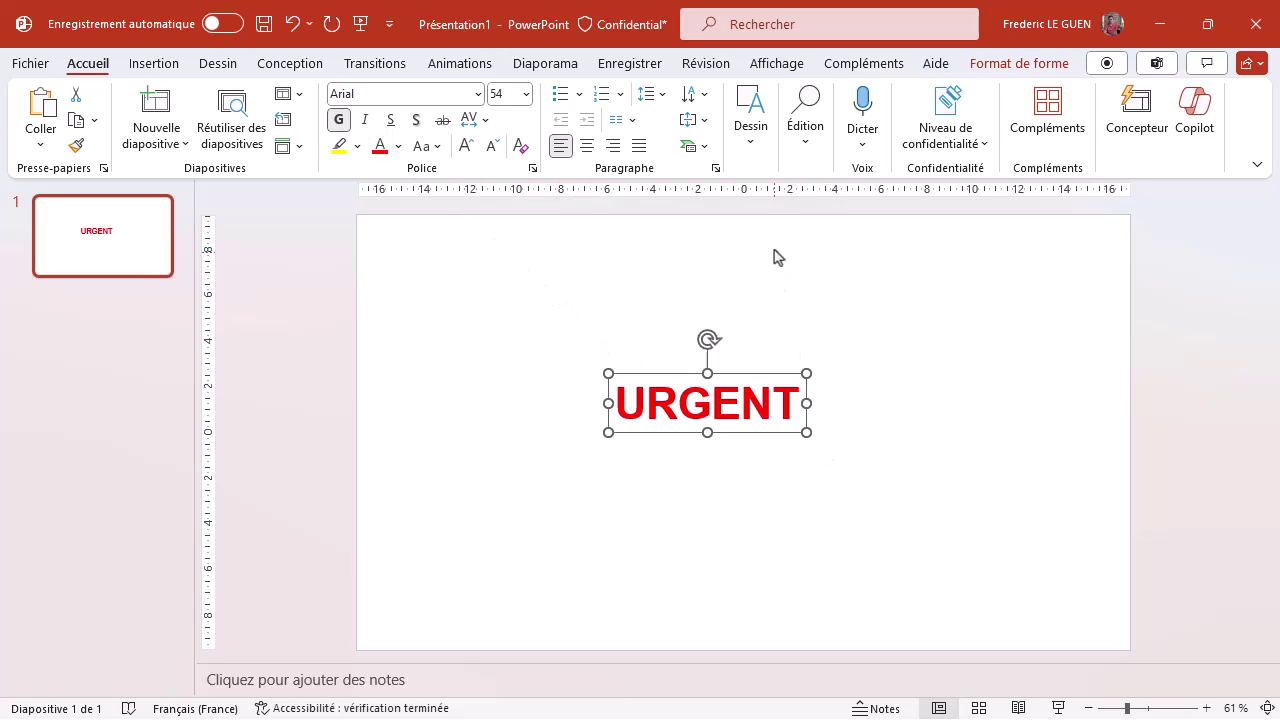
pyautogui.click(751, 143)
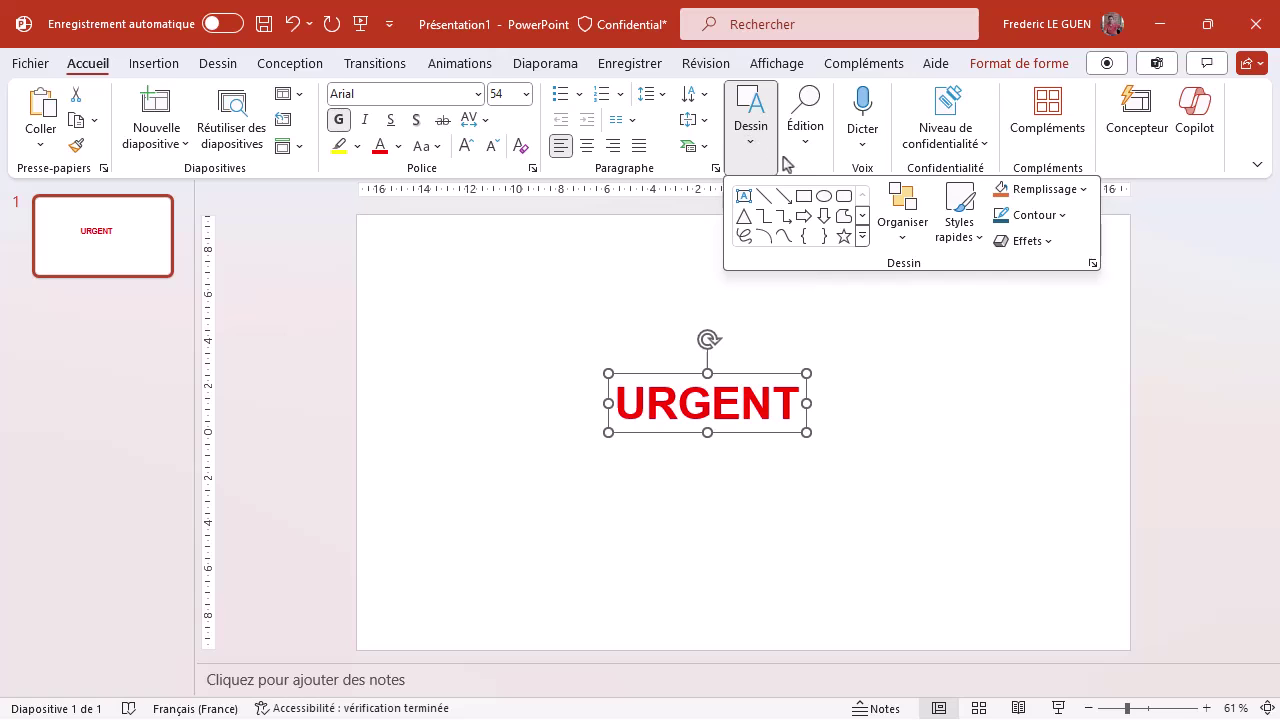
pyautogui.click(804, 197)
pyautogui.moveTo(589, 348); pyautogui.dragTo(832, 460)
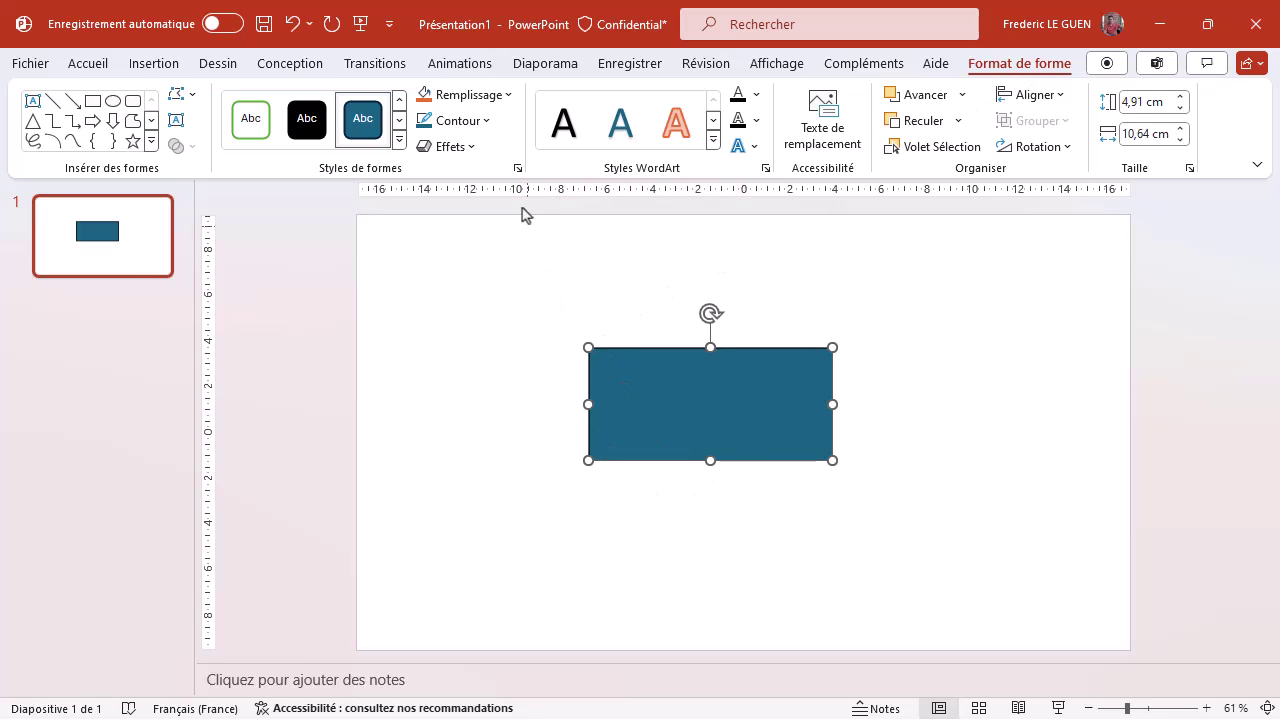
# - Give the rectangle no fill and a 10 pt red outline
pyautogui.click(507, 100)
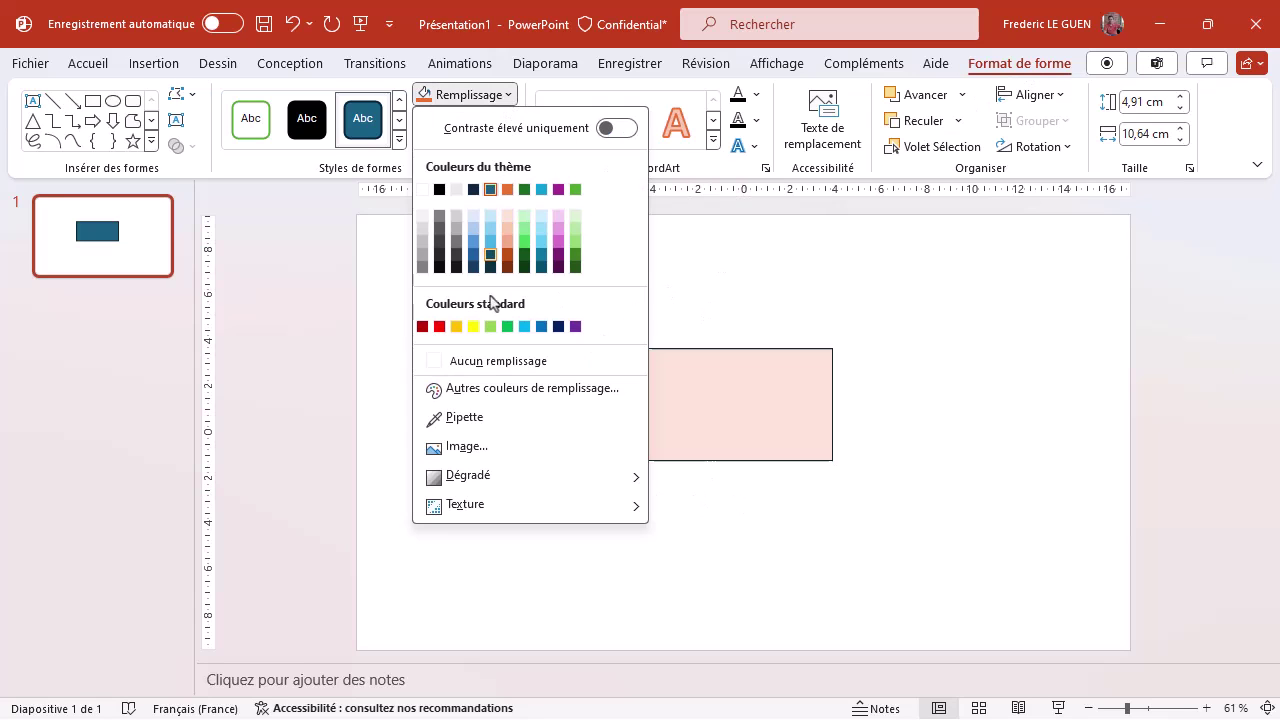
pyautogui.click(478, 362)
pyautogui.click(485, 122)
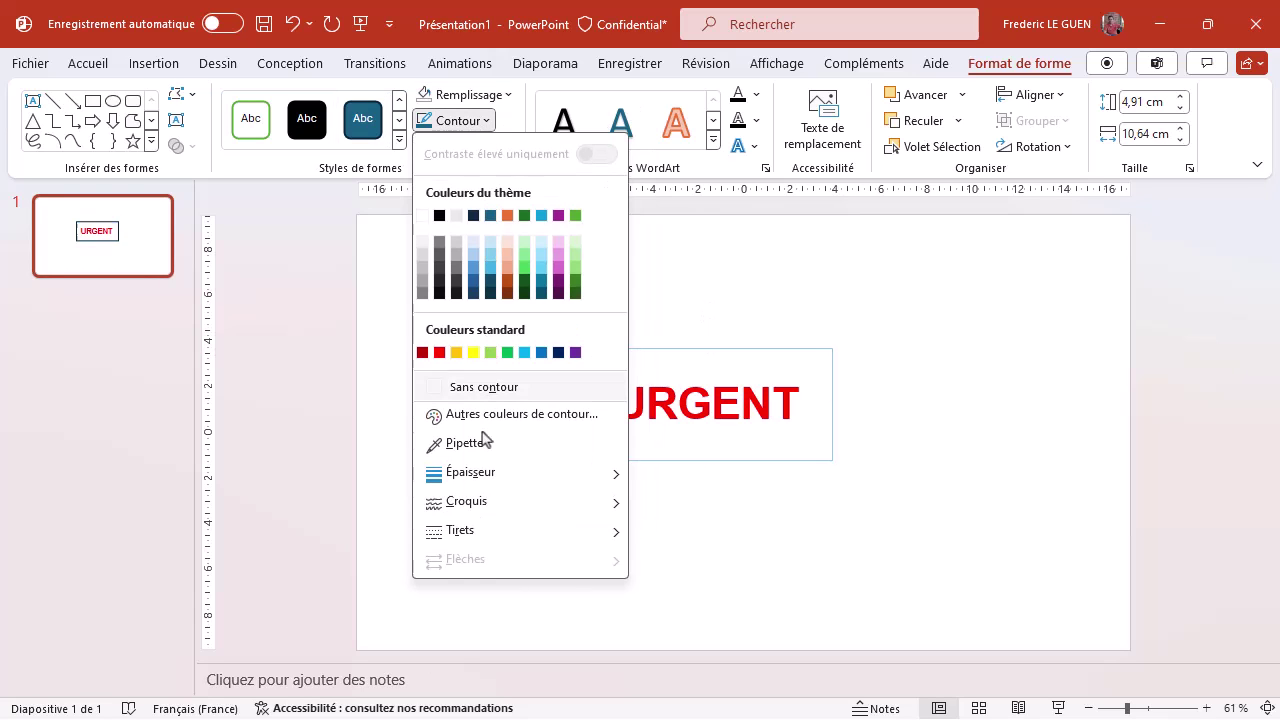
pyautogui.moveTo(482, 474)
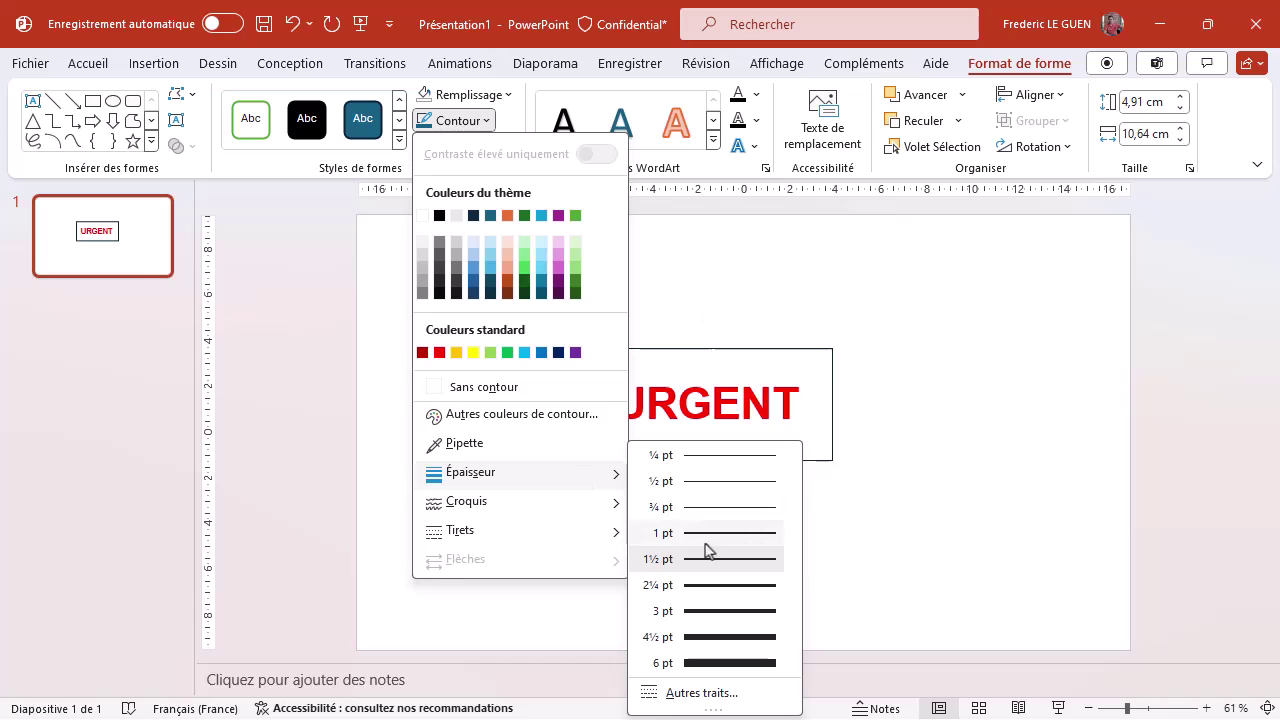
pyautogui.click(700, 693)
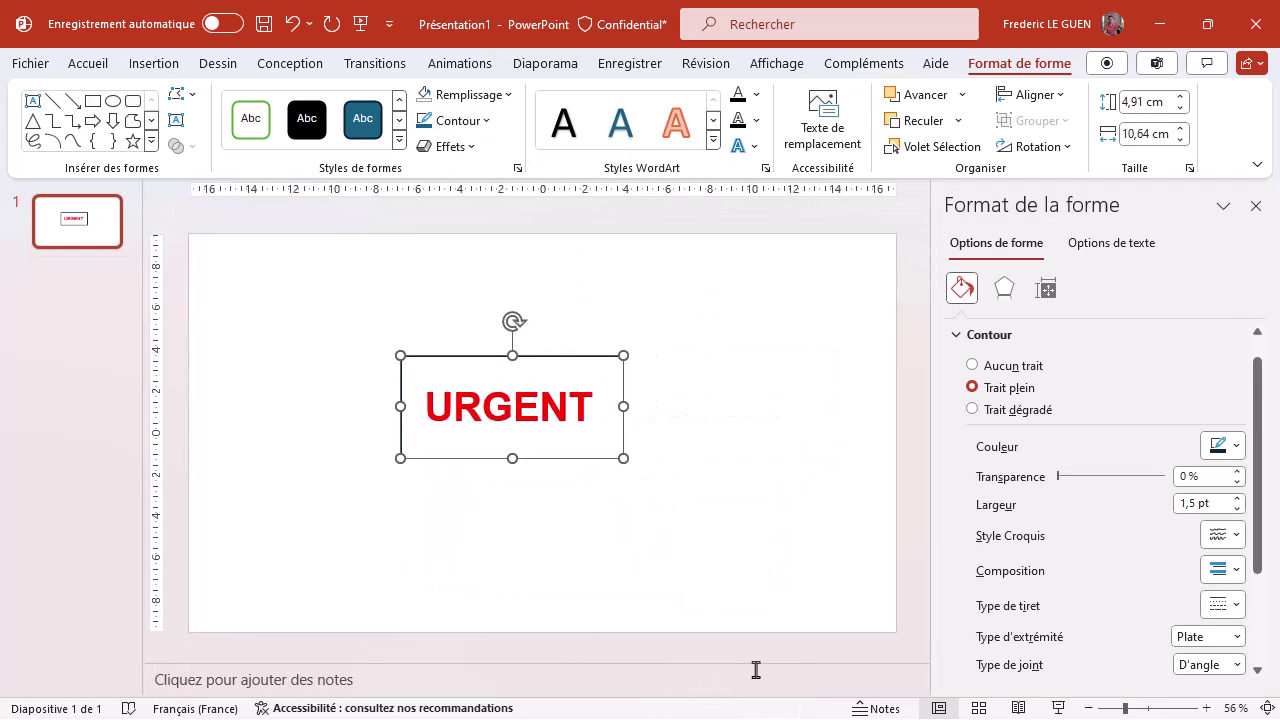
pyautogui.doubleClick(1219, 502)
pyautogui.write('10')
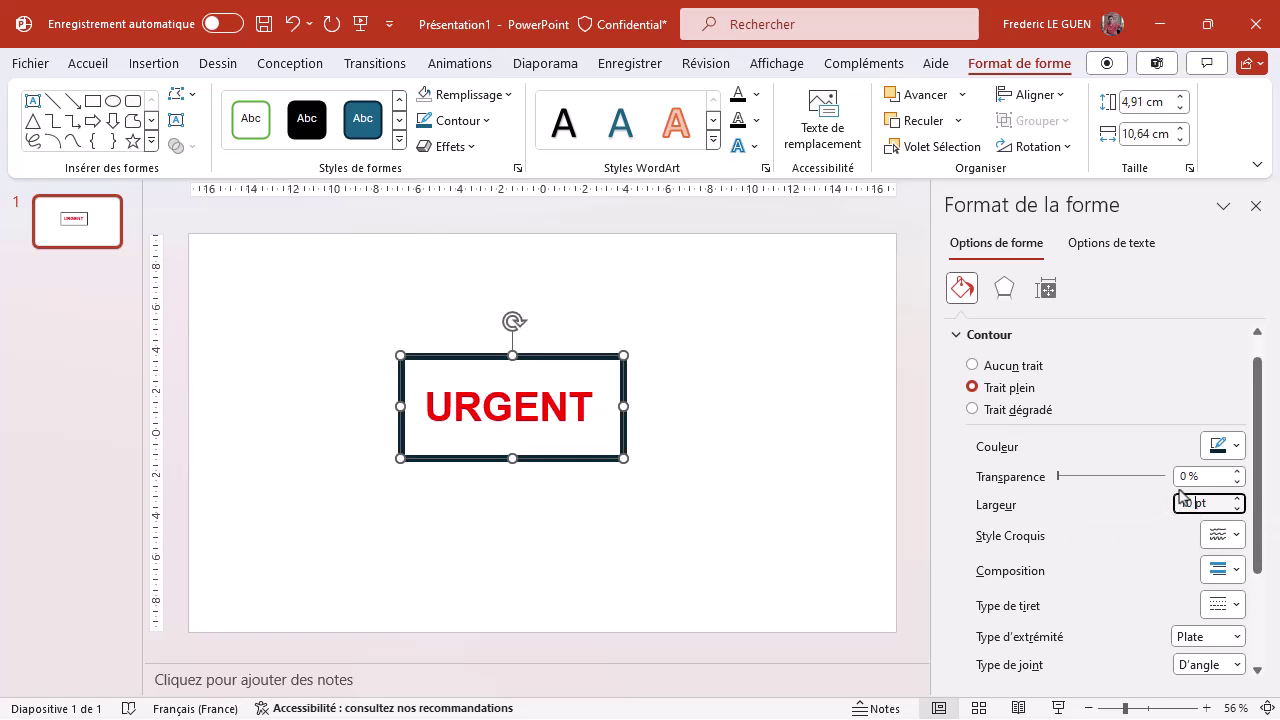
pyautogui.click(1236, 447)
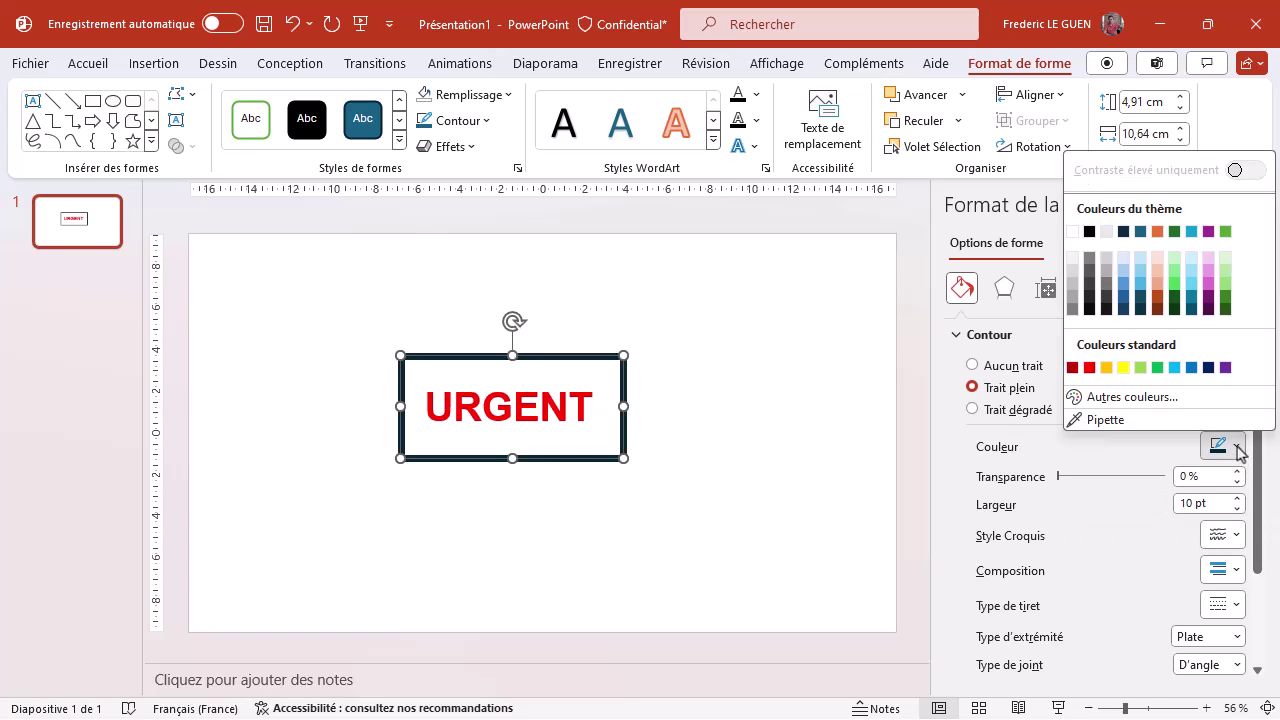
pyautogui.click(1090, 366)
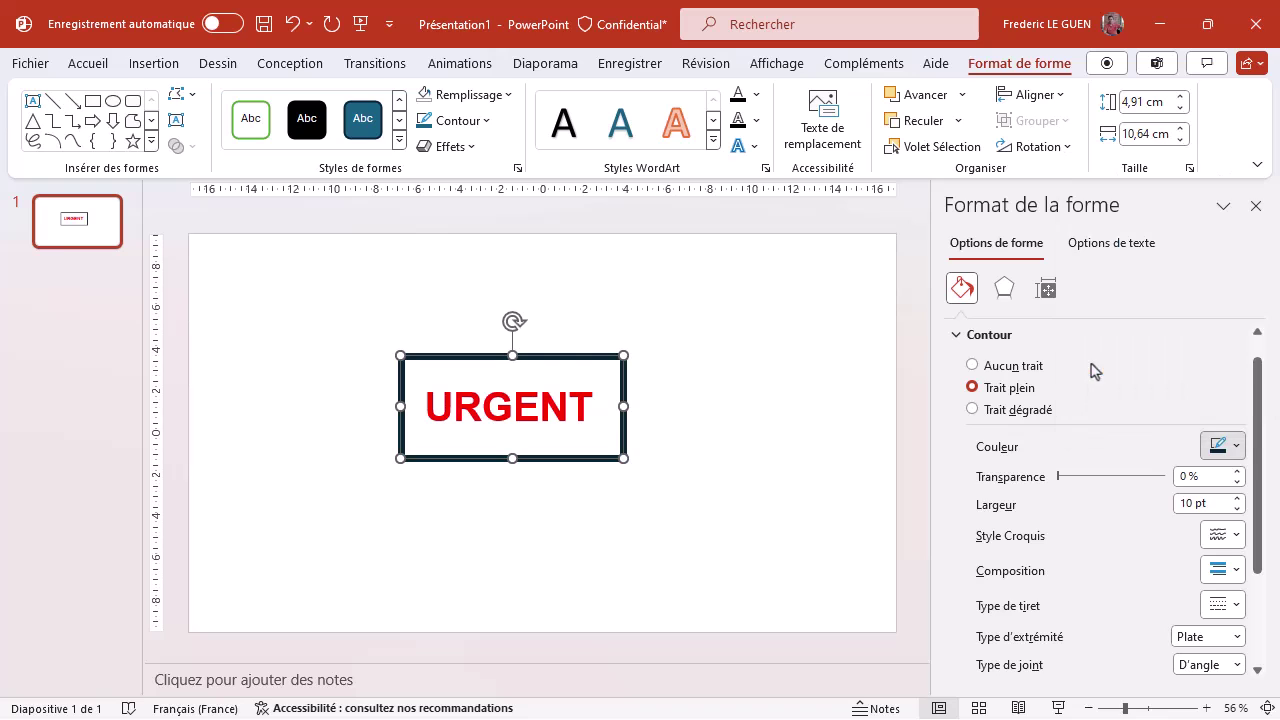
pyautogui.click(703, 470)
pyautogui.click(1256, 205)
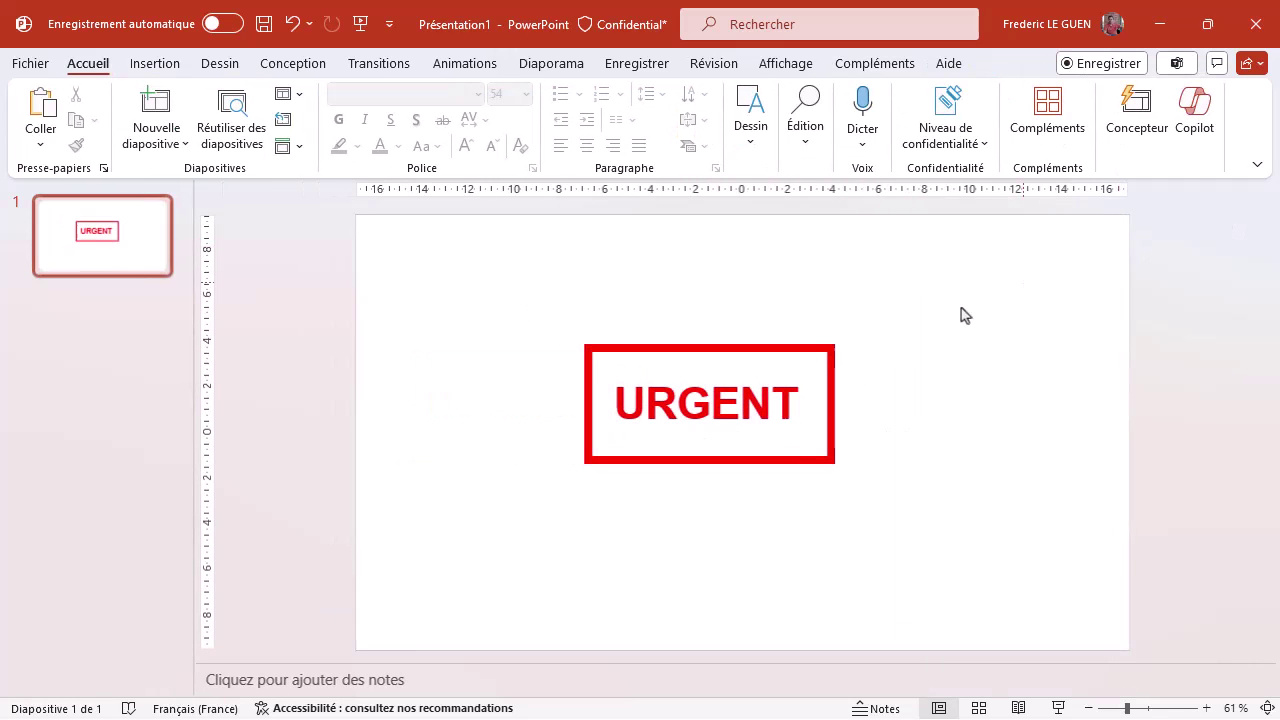
# - Centre the URGENT text box inside the red frame
pyautogui.click(759, 415)
pyautogui.click(766, 432)
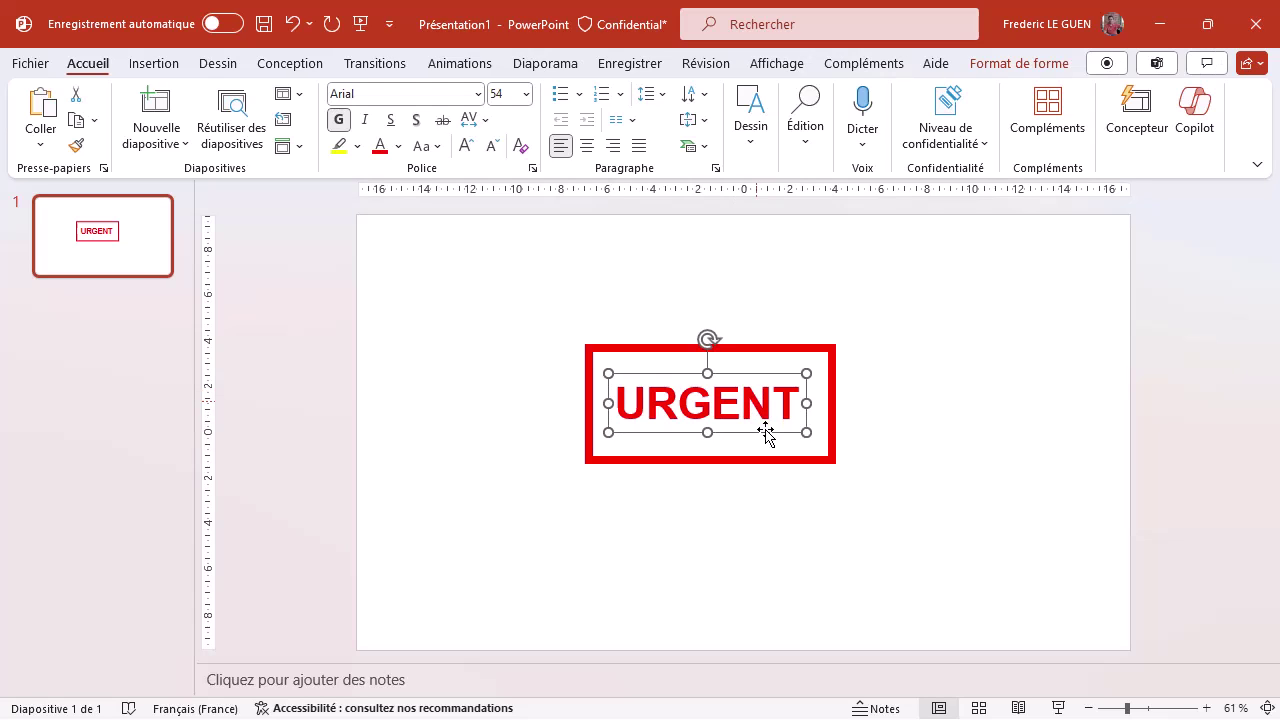
pyautogui.moveTo(766, 432); pyautogui.dragTo(769, 434)
pyautogui.click(758, 510)
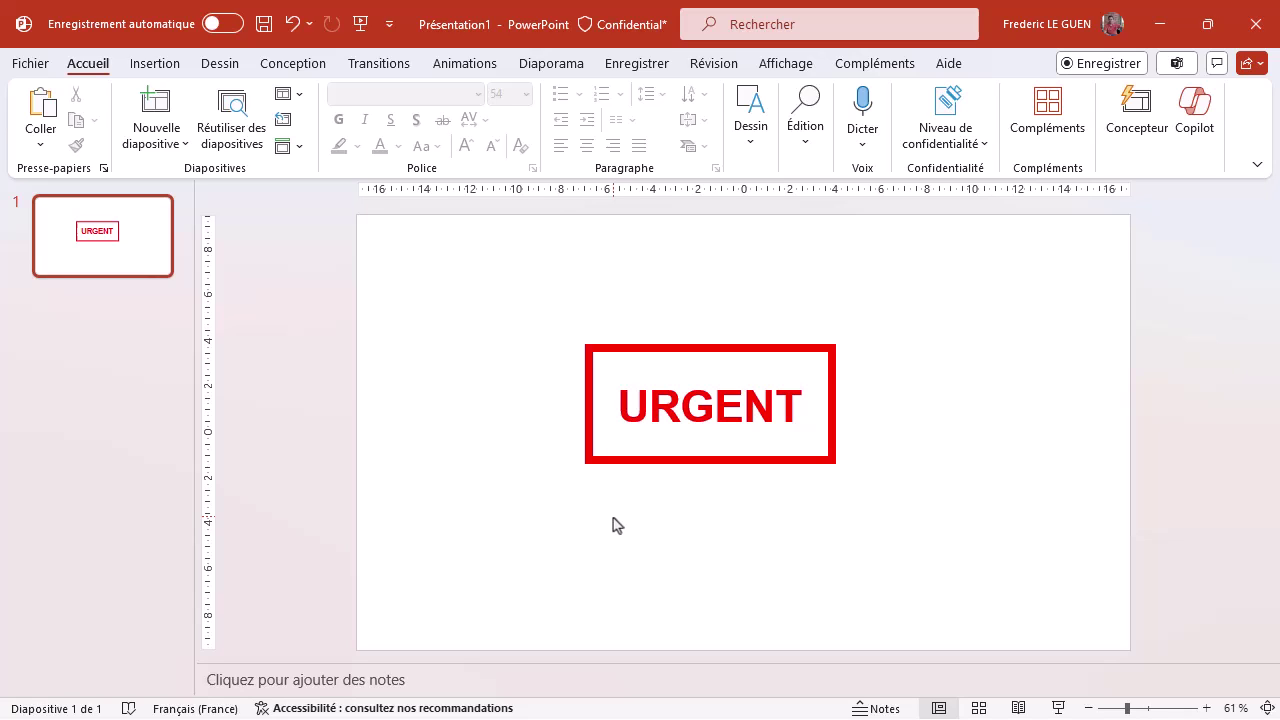
# - Add a blank second slide and open the online picture search
pyautogui.click(181, 147)
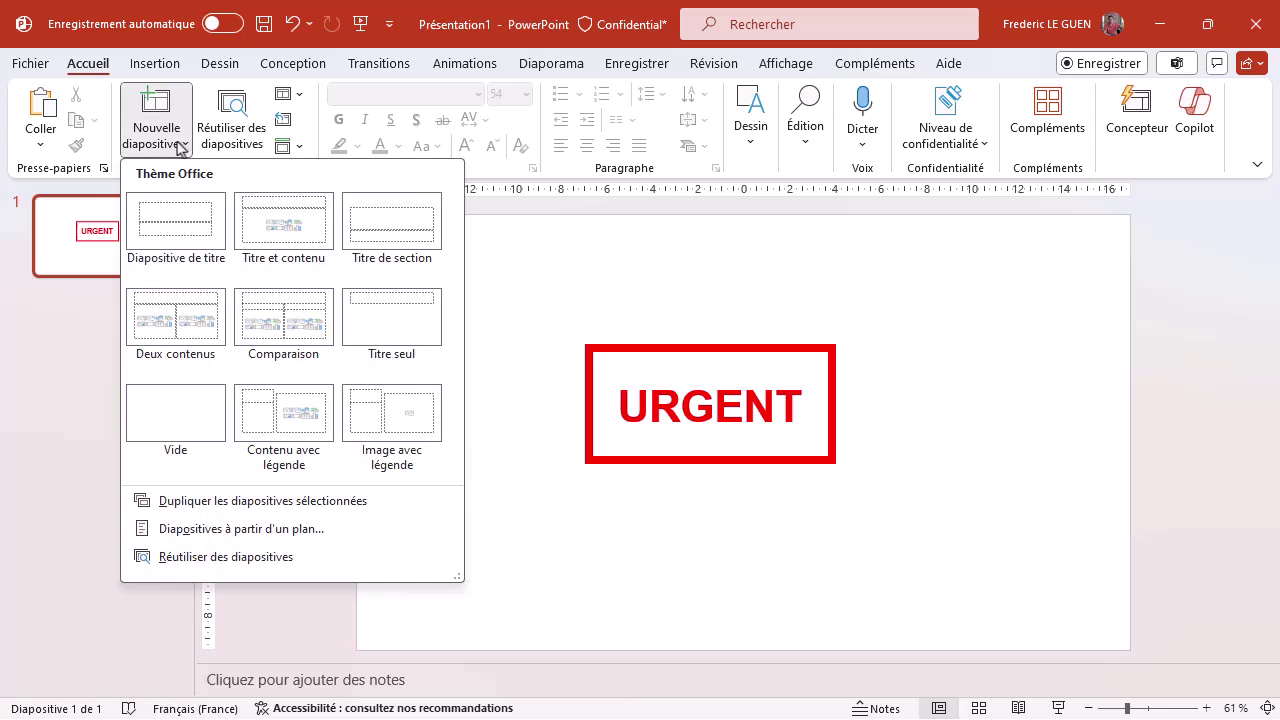
pyautogui.click(186, 411)
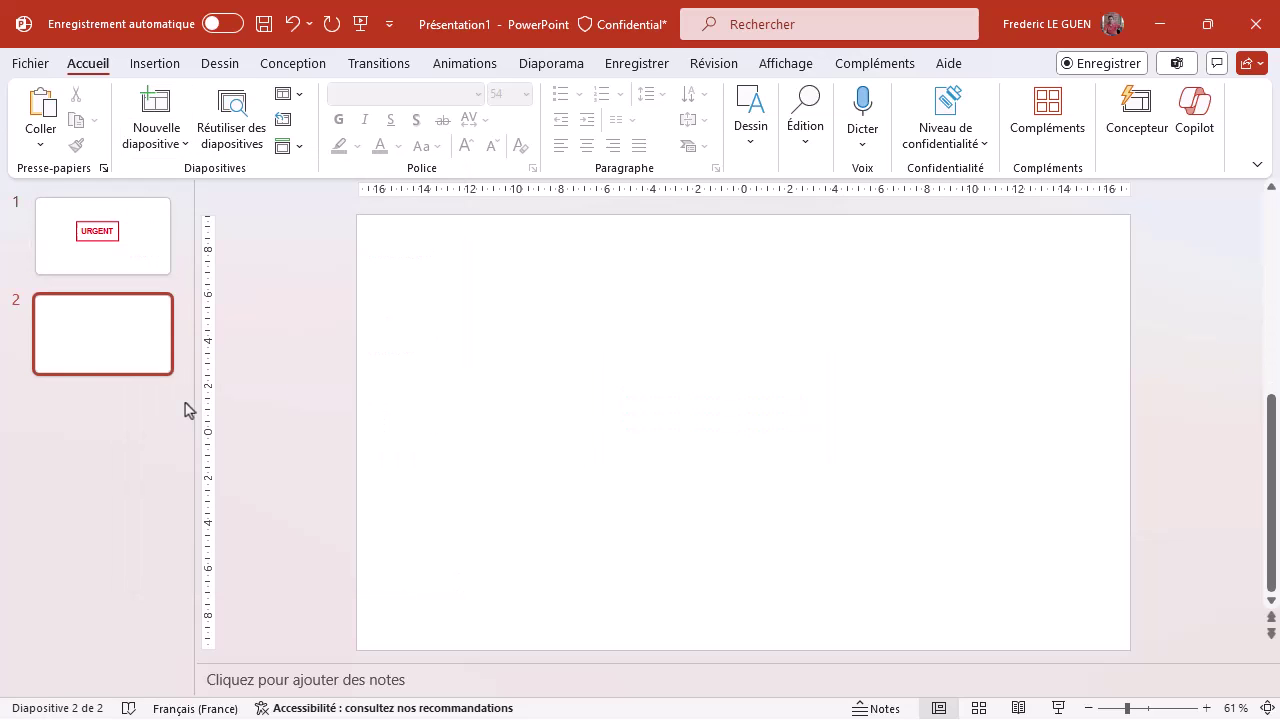
pyautogui.click(158, 66)
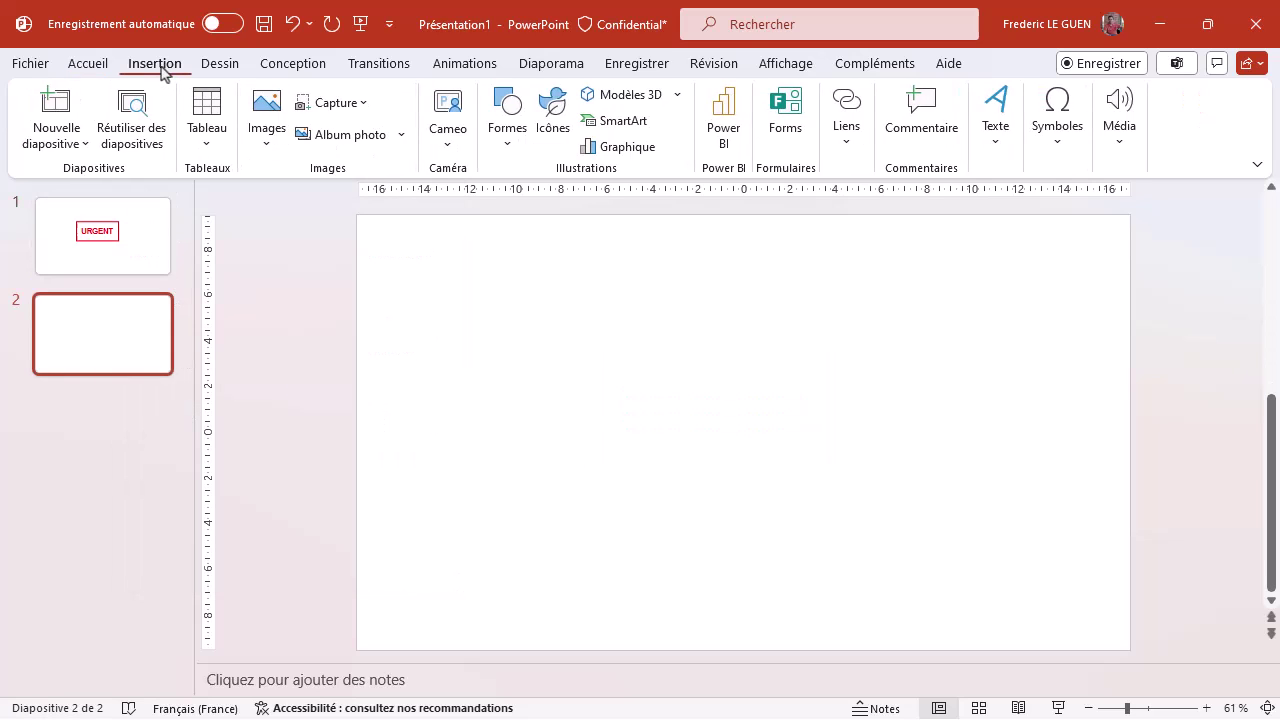
pyautogui.click(264, 141)
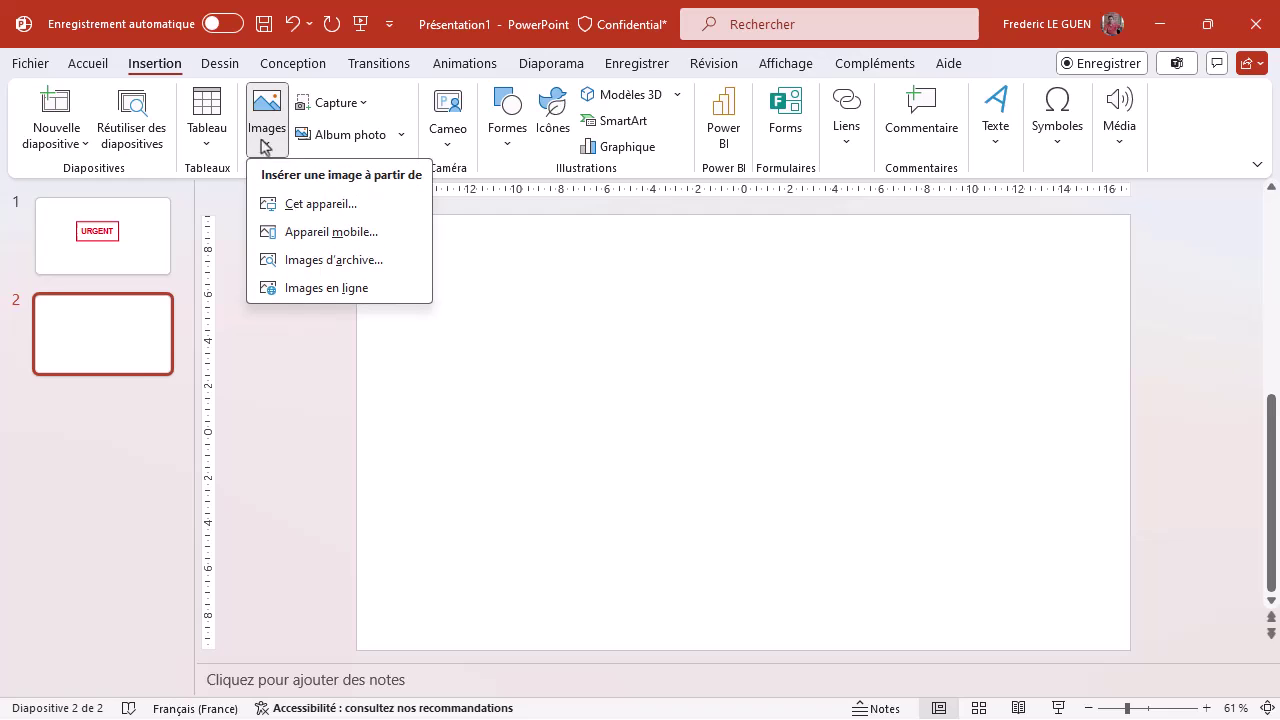
pyautogui.click(314, 287)
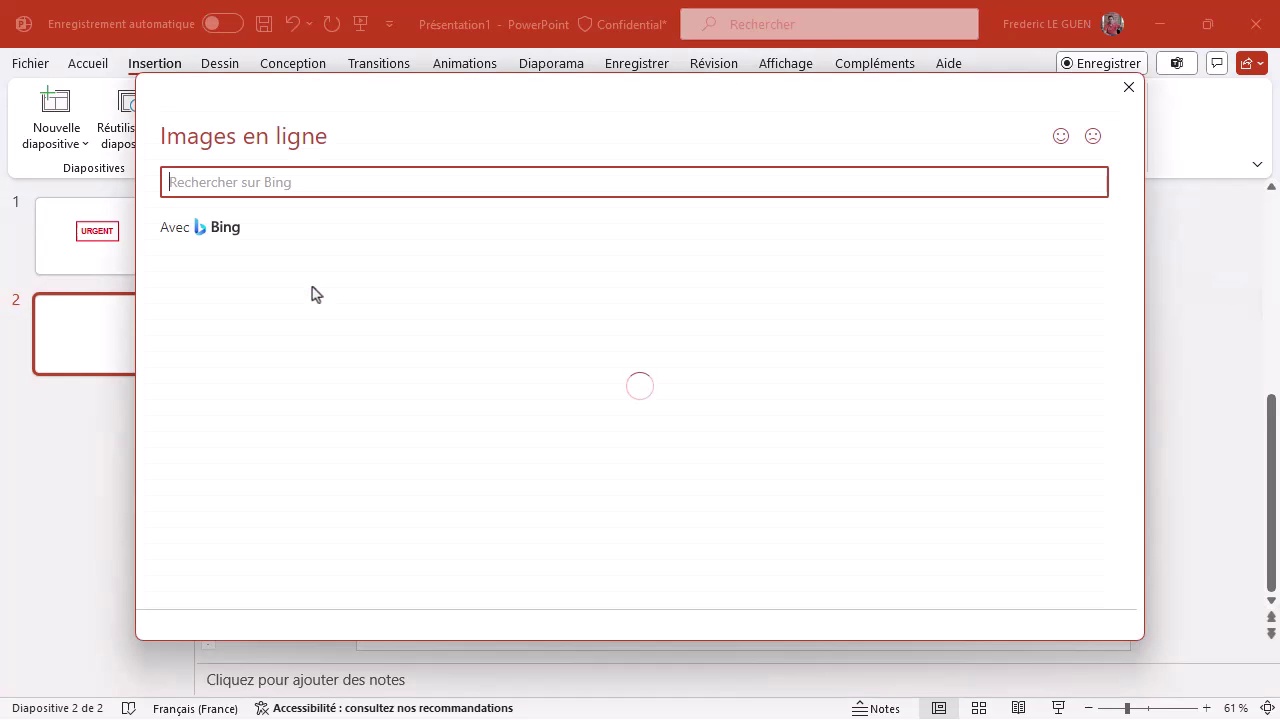
# - Search for 'tâches encre' and pick the scattered black ink-splatter image
pyautogui.write('tâches encre')
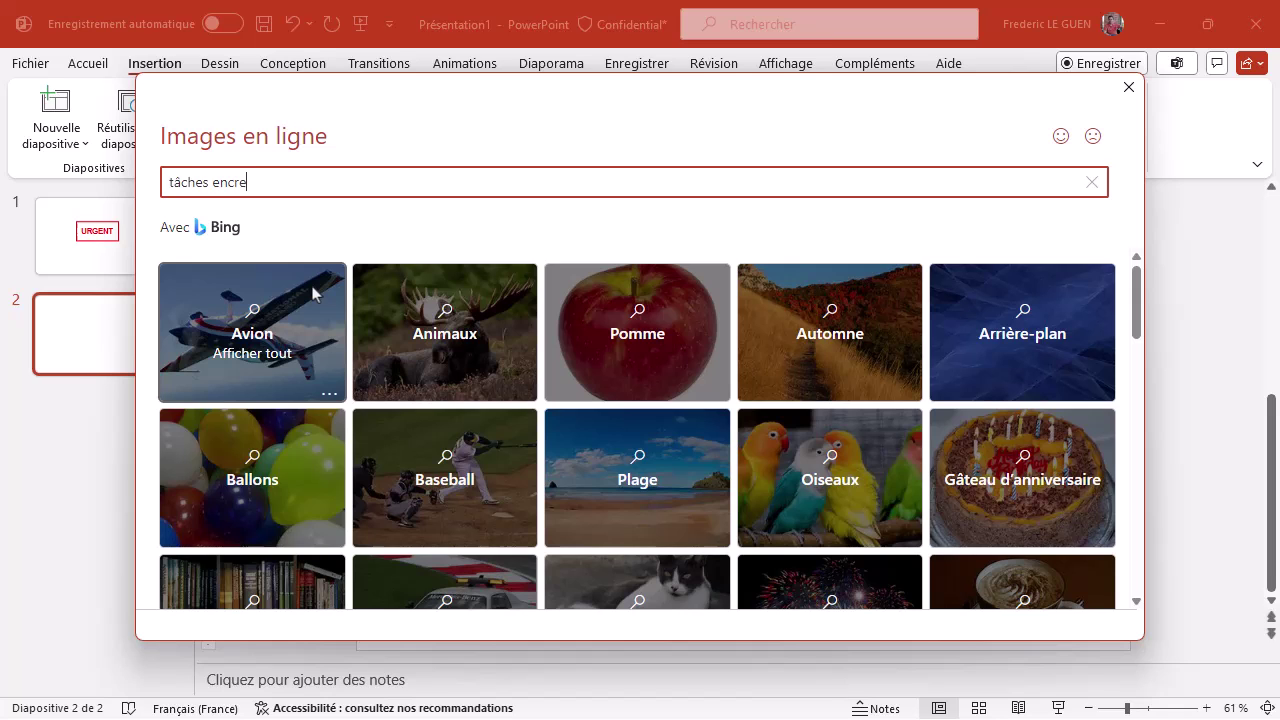
pyautogui.press('Return')
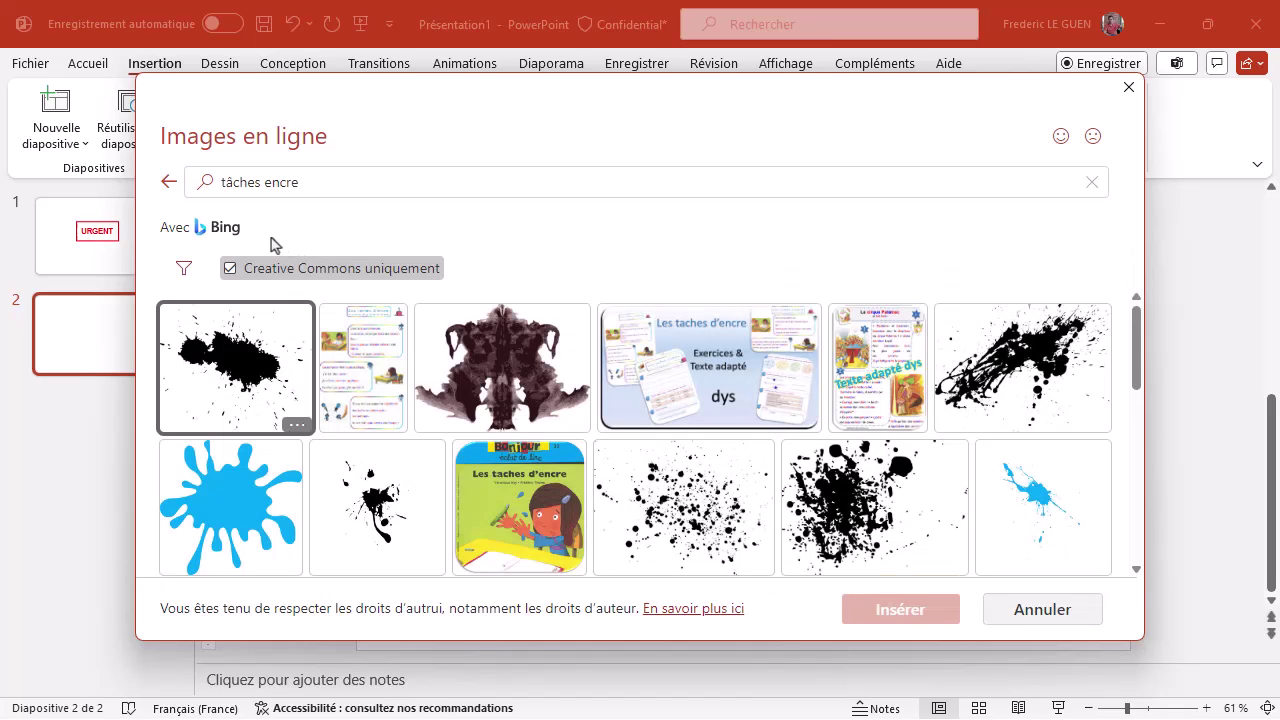
pyautogui.click(697, 505)
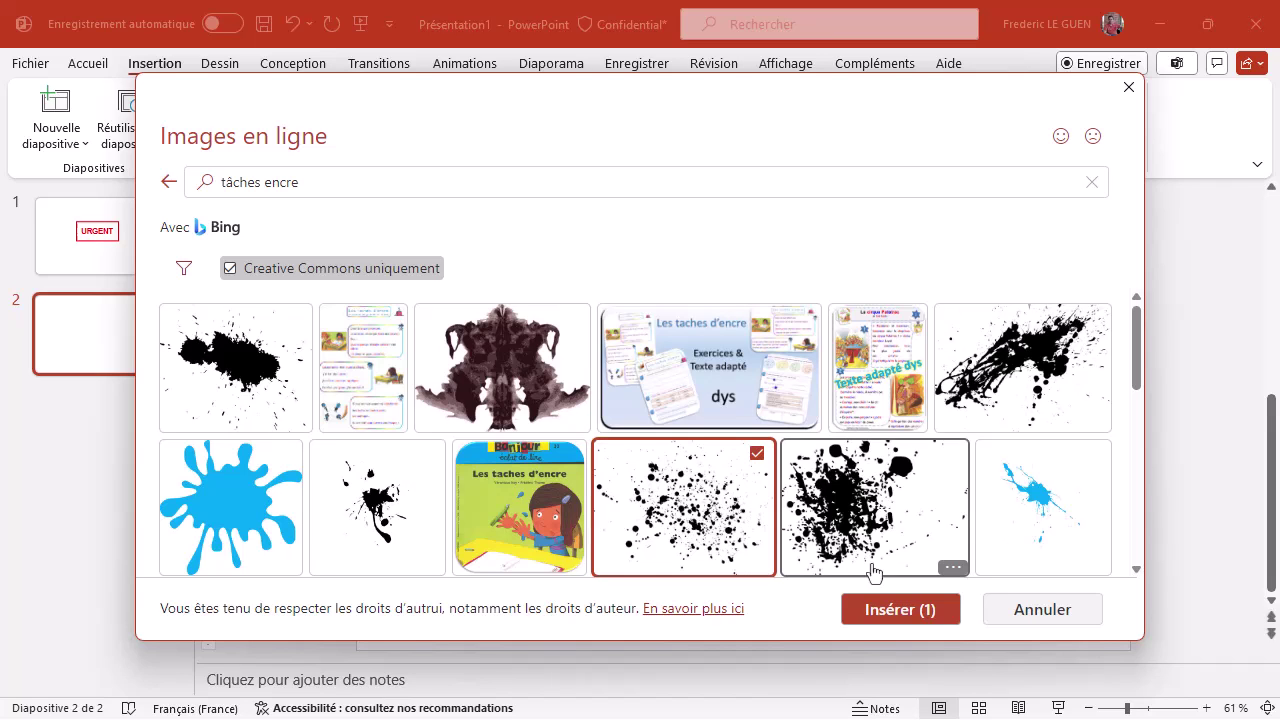
# - Insert the splatter on slide 2, convert it to shapes, and check individual blots
pyautogui.click(890, 604)
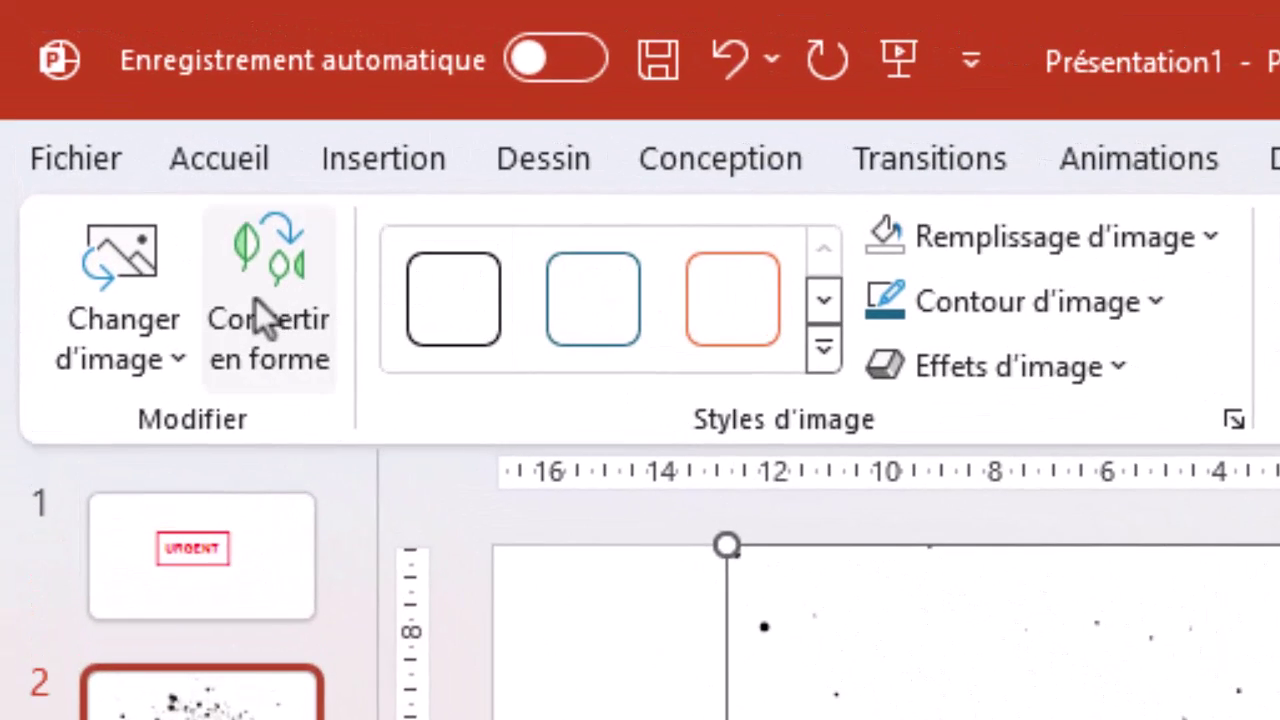
pyautogui.click(255, 300)
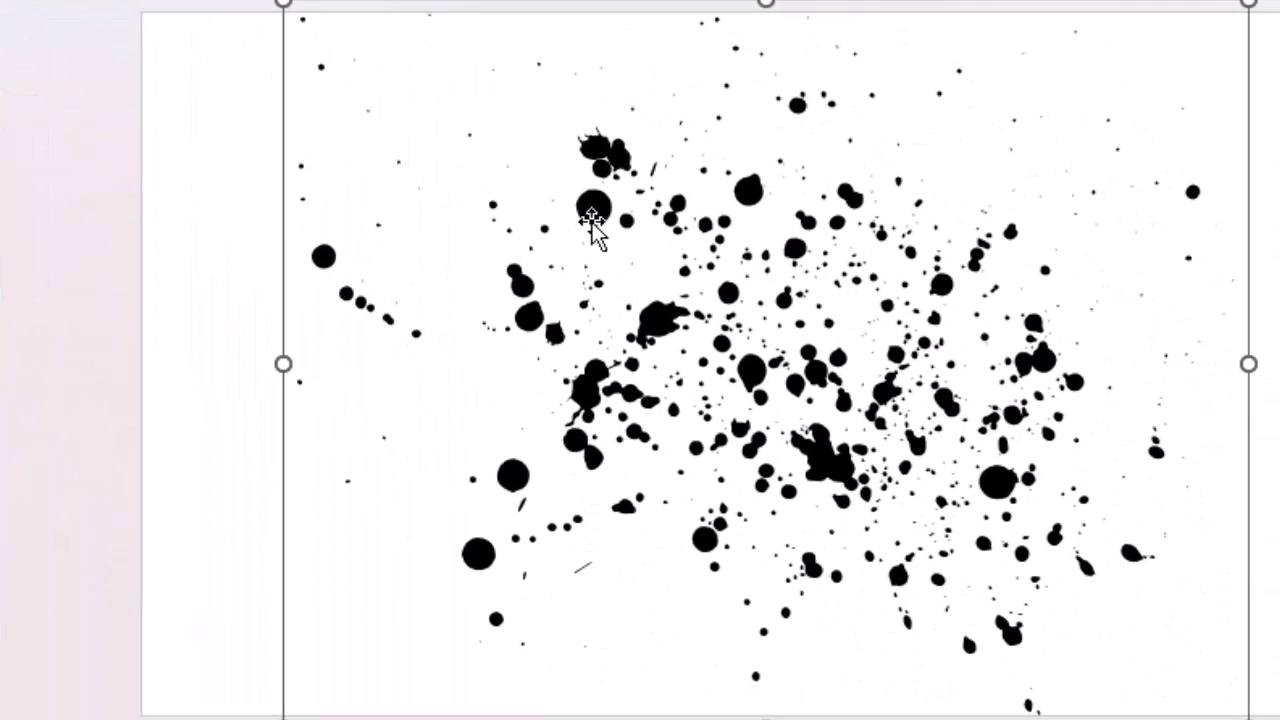
pyautogui.click(592, 210)
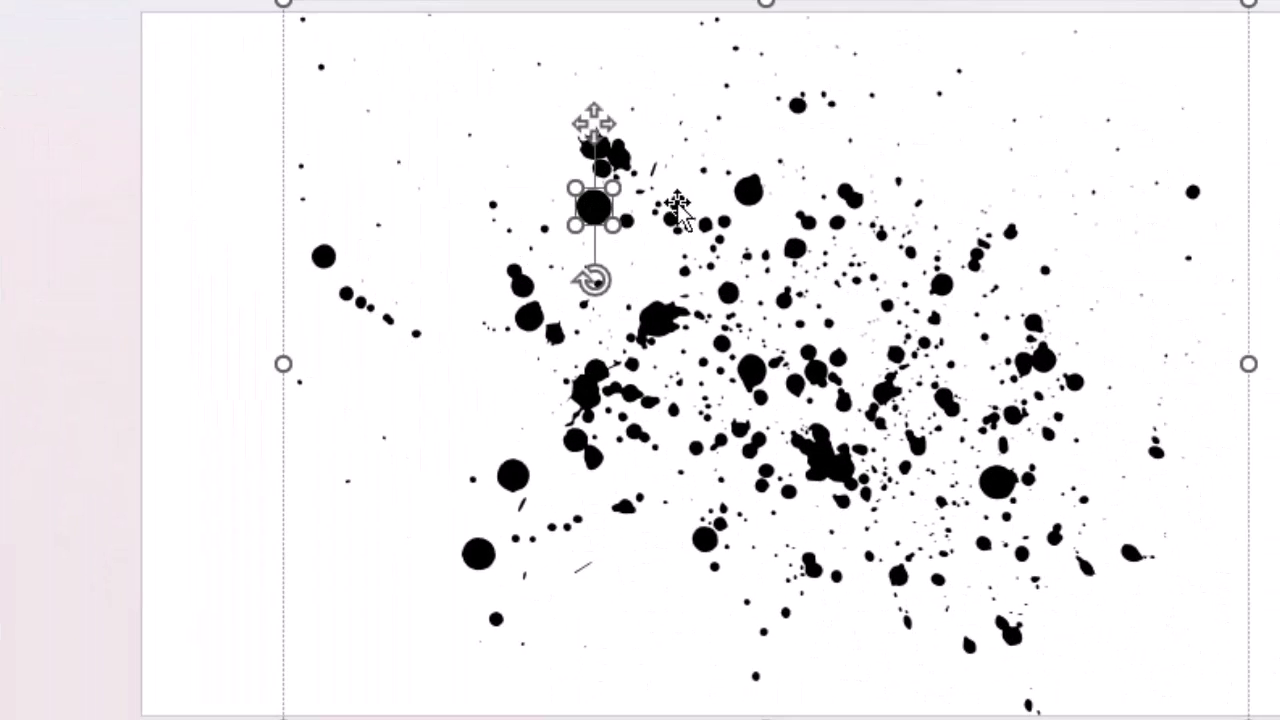
pyautogui.click(744, 193)
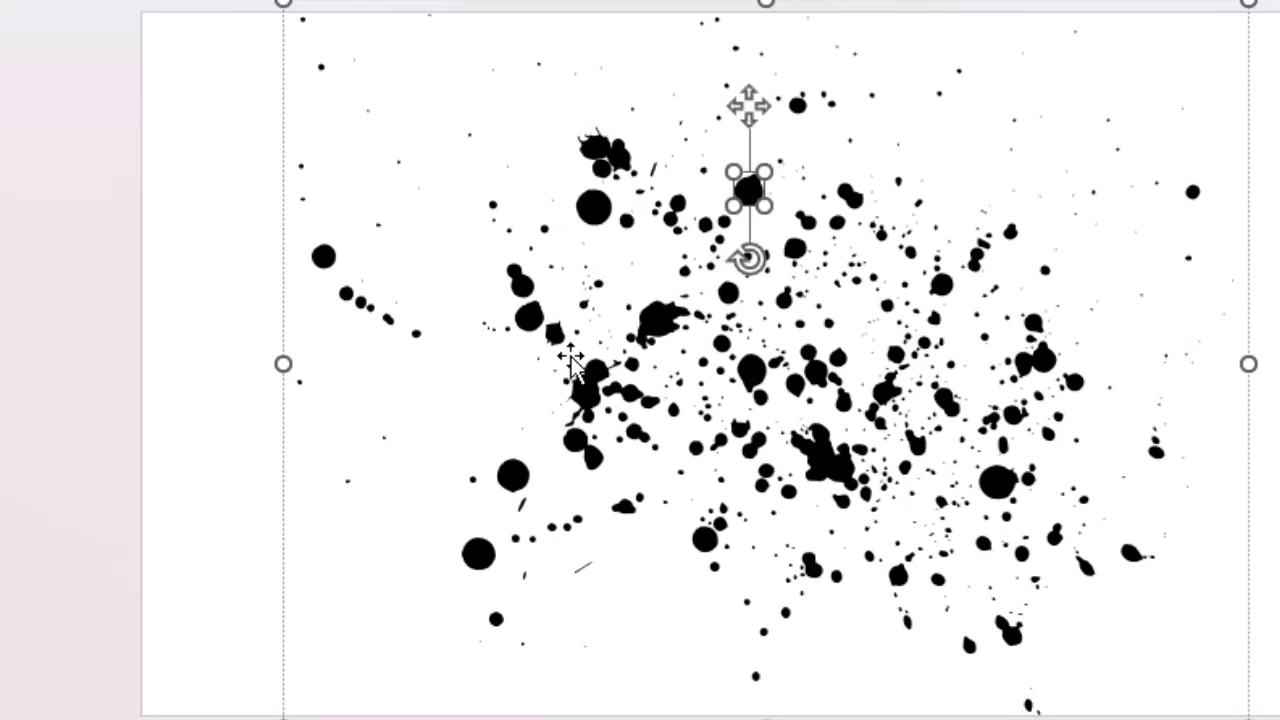
pyautogui.click(526, 317)
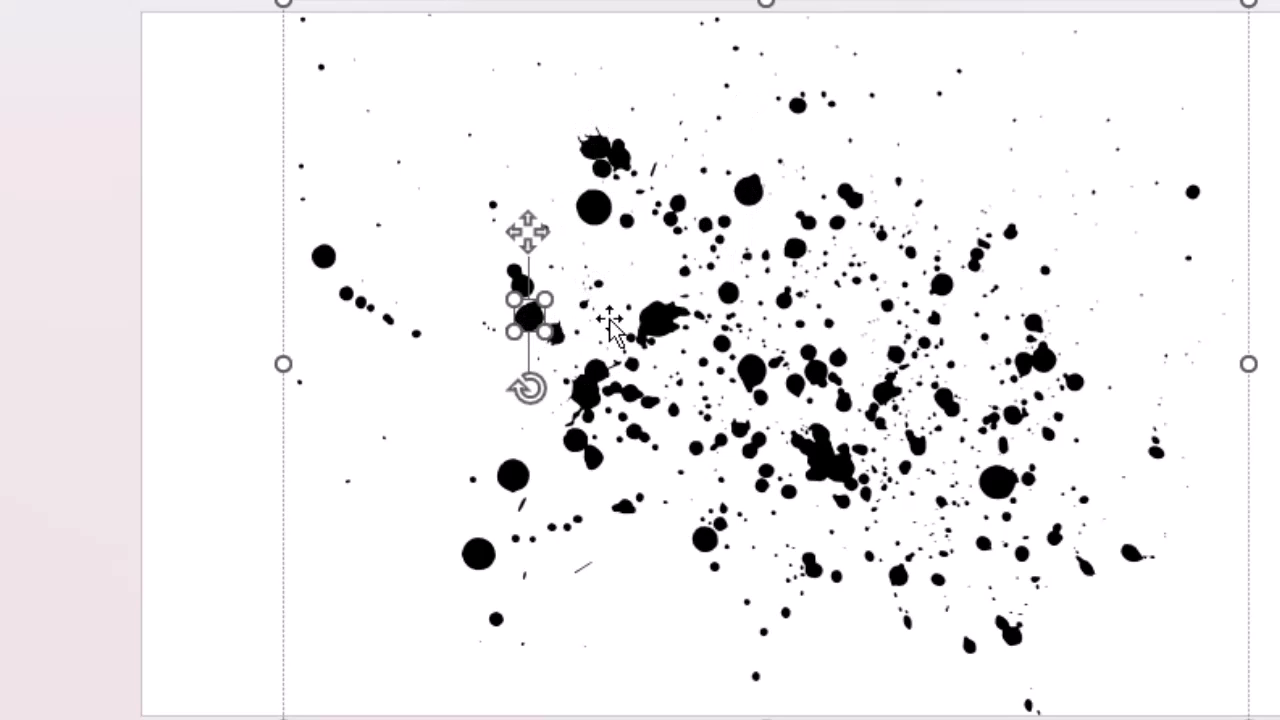
pyautogui.click(650, 318)
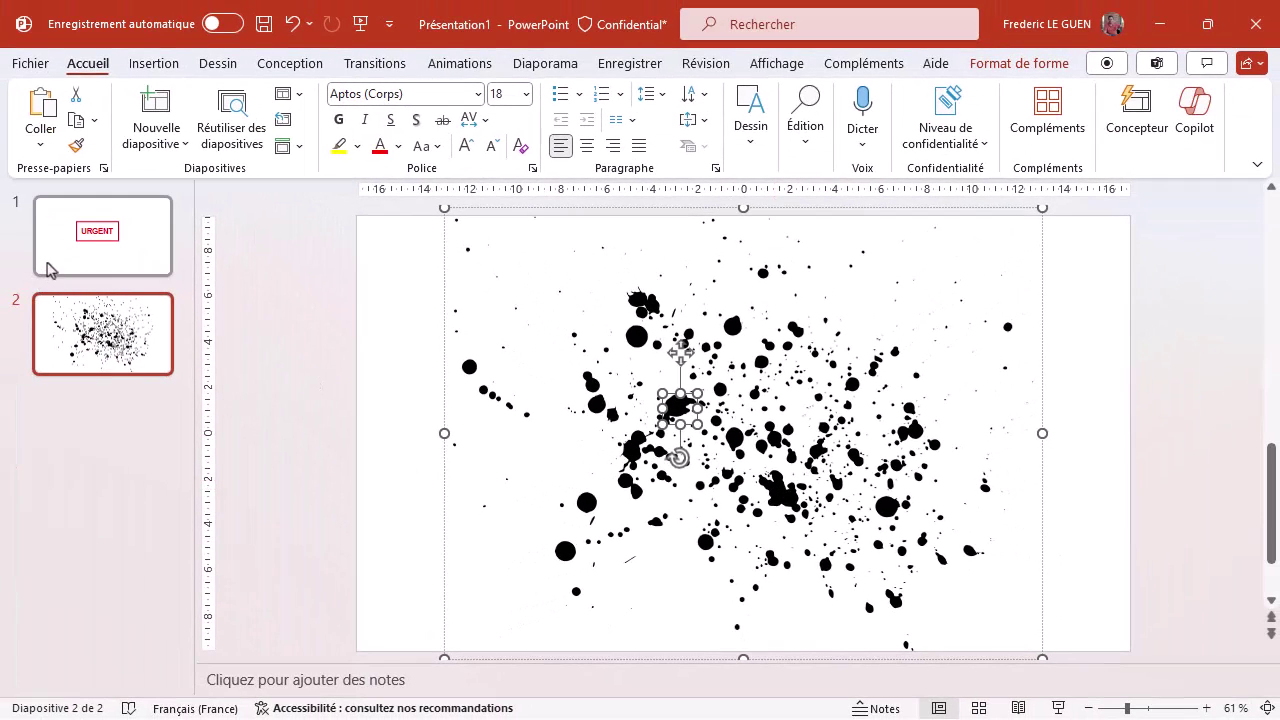
pyautogui.click(48, 268)
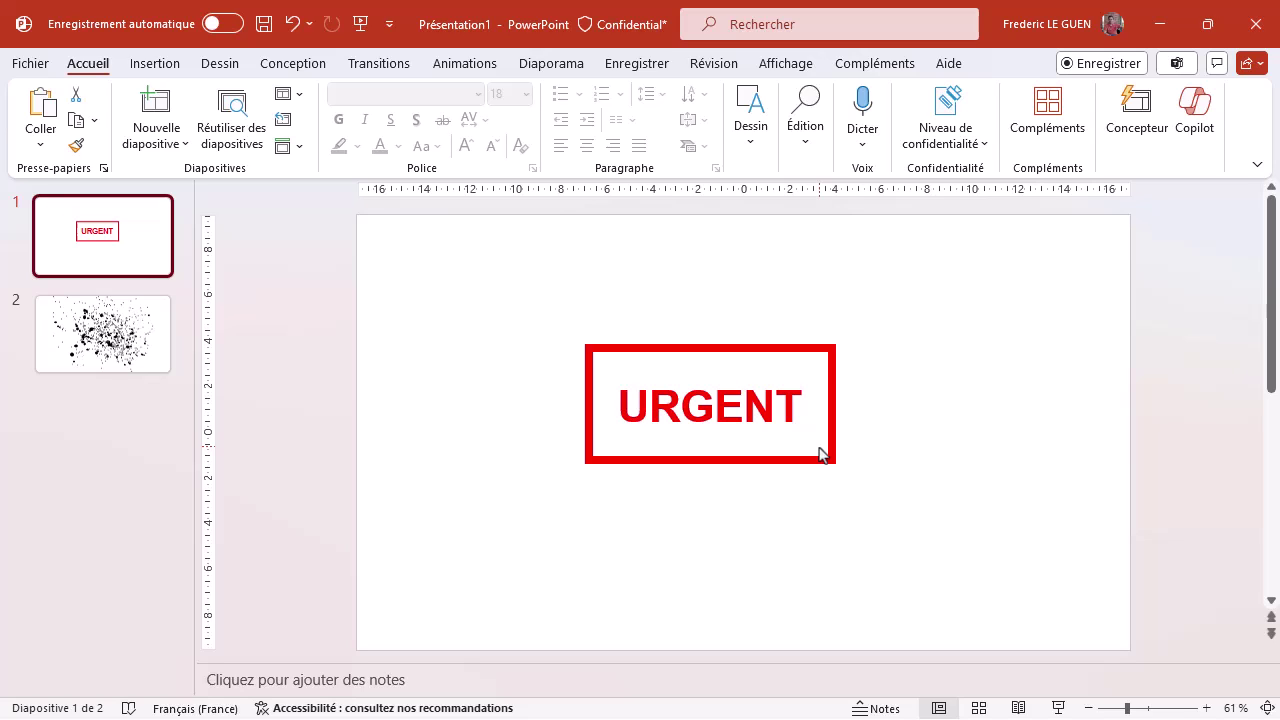
# - On slide 2, select seven of the large ink dots in the splatter
pyautogui.click(160, 354)
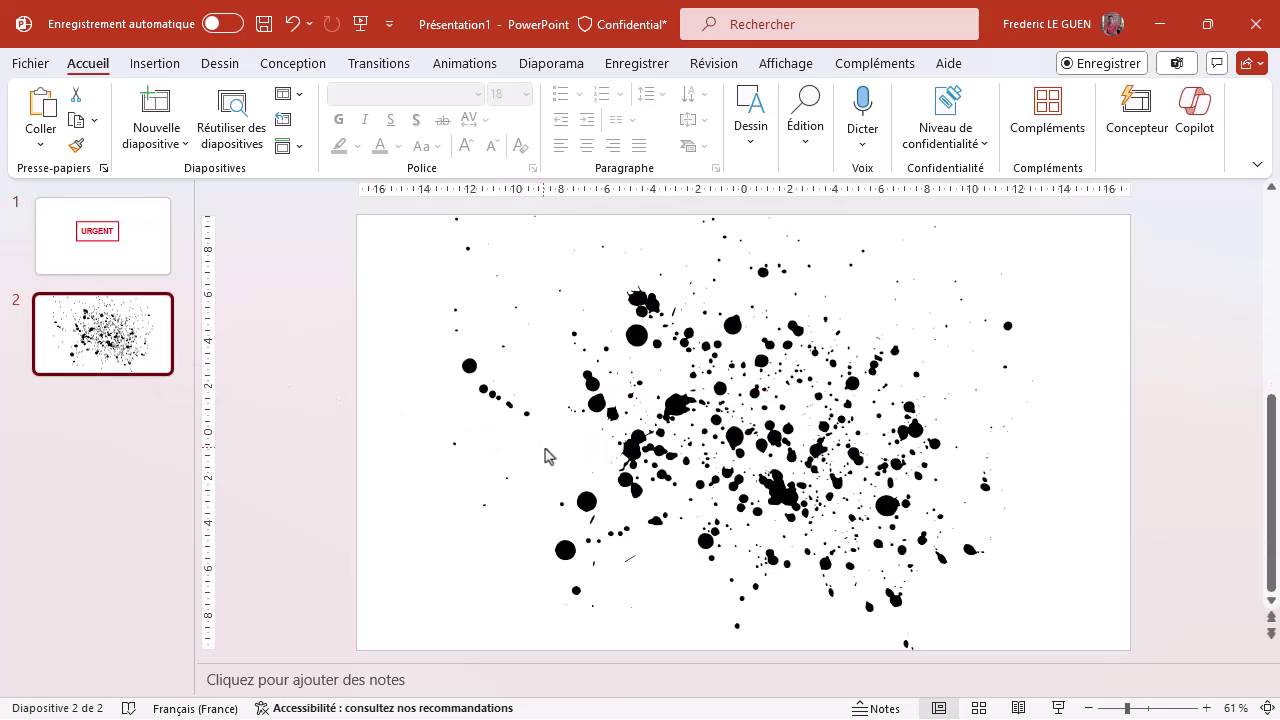
pyautogui.click(588, 504)
pyautogui.click(588, 502)
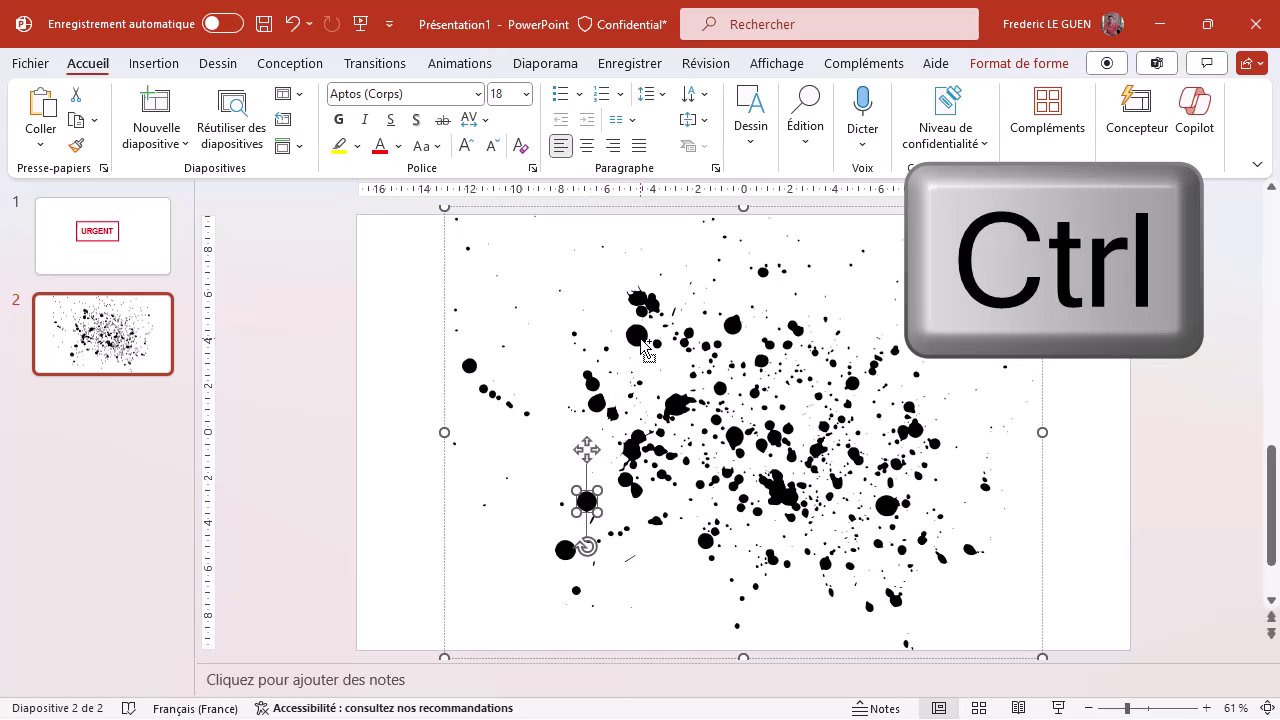
pyautogui.keyDown('ctrl'); pyautogui.click(641, 343); pyautogui.keyUp('ctrl')
pyautogui.keyDown('ctrl'); pyautogui.click(784, 496); pyautogui.keyUp('ctrl')
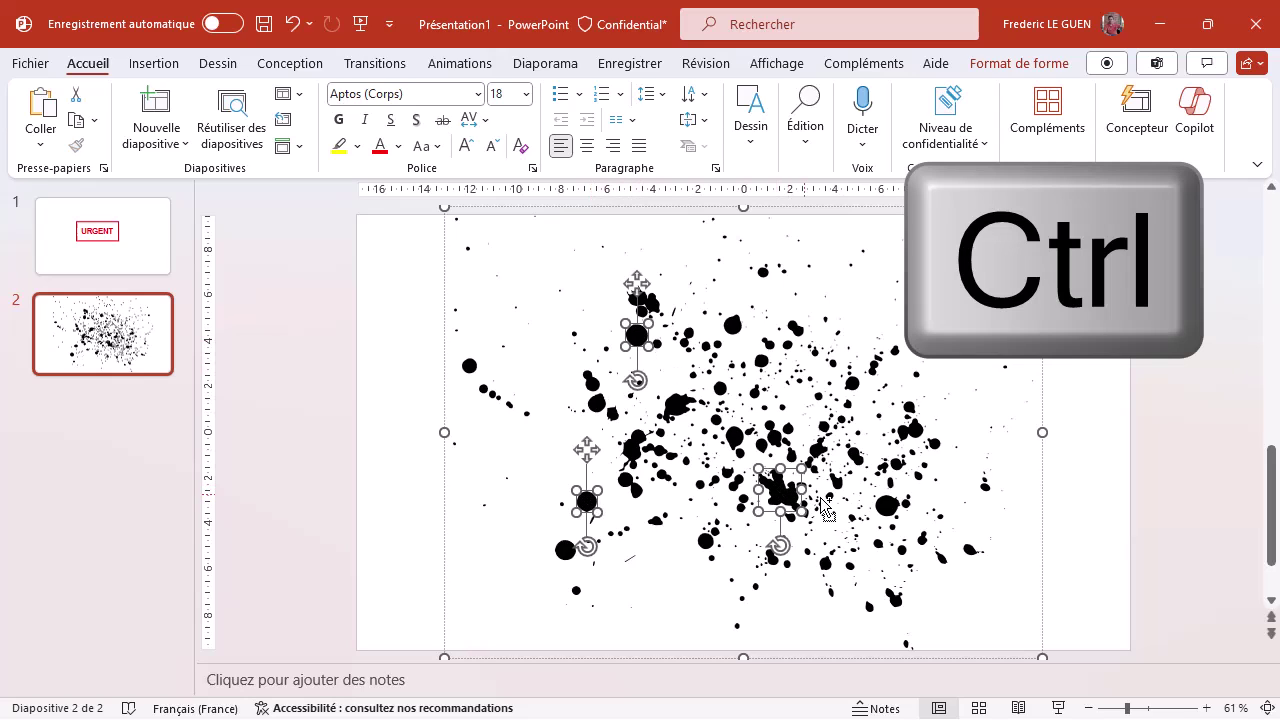
pyautogui.keyDown('ctrl'); pyautogui.click(887, 506); pyautogui.keyUp('ctrl')
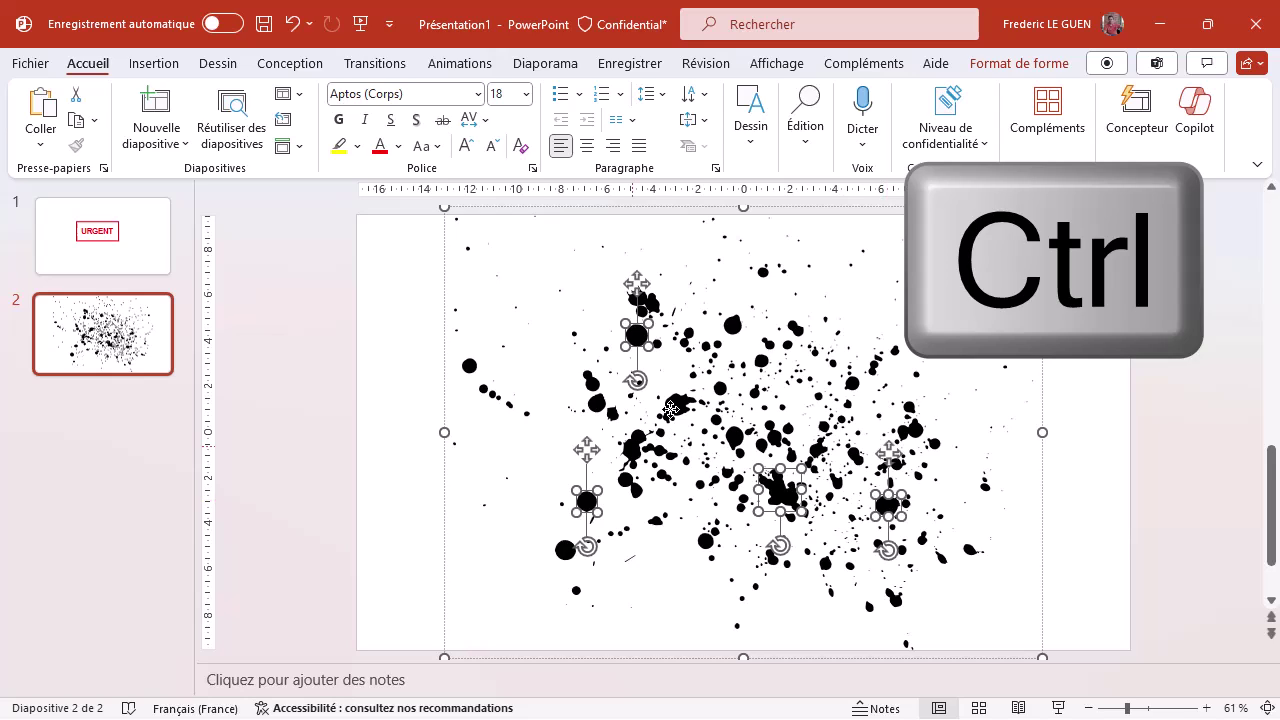
pyautogui.keyDown('ctrl'); pyautogui.click(652, 436); pyautogui.keyUp('ctrl')
pyautogui.keyDown('ctrl'); pyautogui.click(686, 399); pyautogui.keyUp('ctrl')
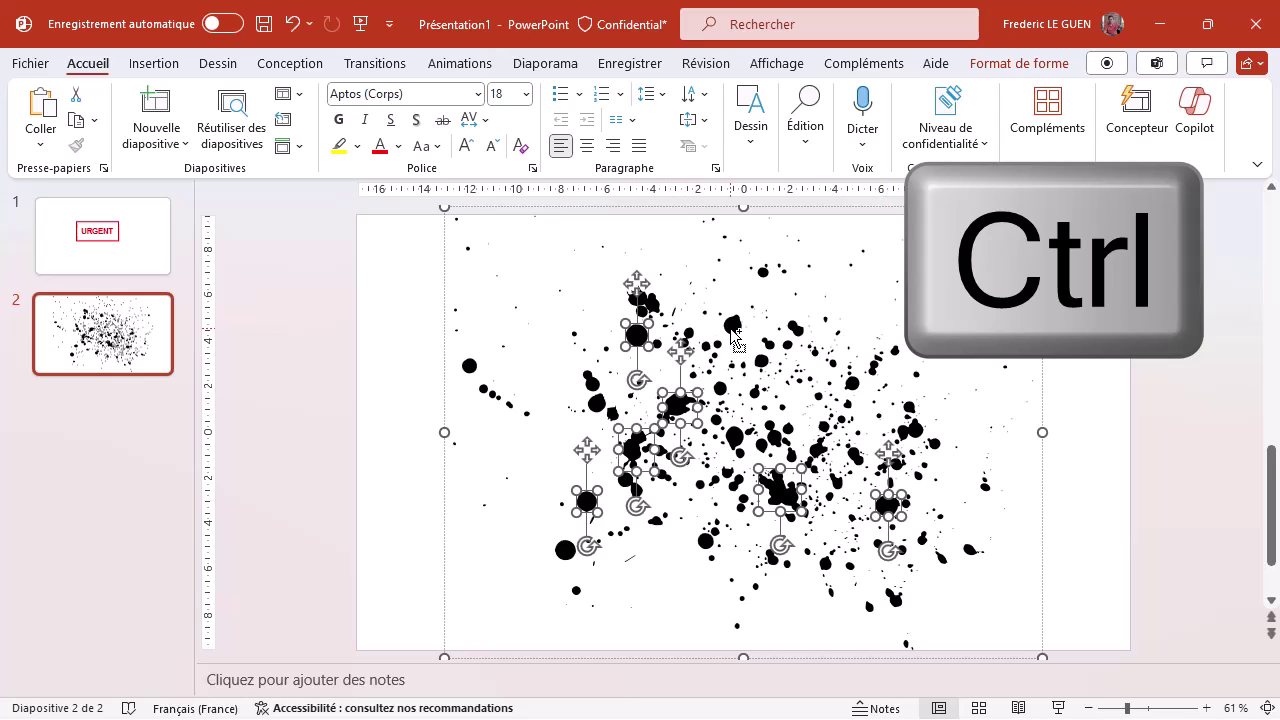
pyautogui.keyDown('ctrl'); pyautogui.click(734, 328); pyautogui.keyUp('ctrl')
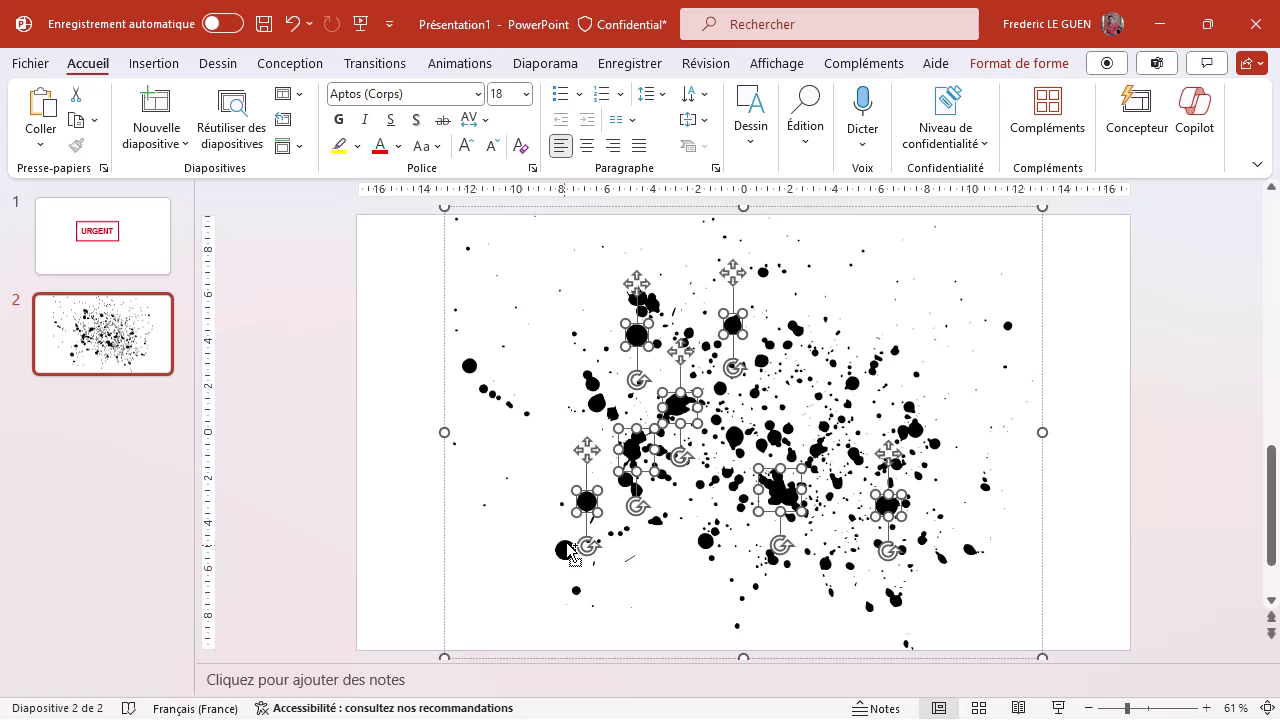
# - Delete the selected large dots, then reselect the remaining splatter
pyautogui.press('Delete')
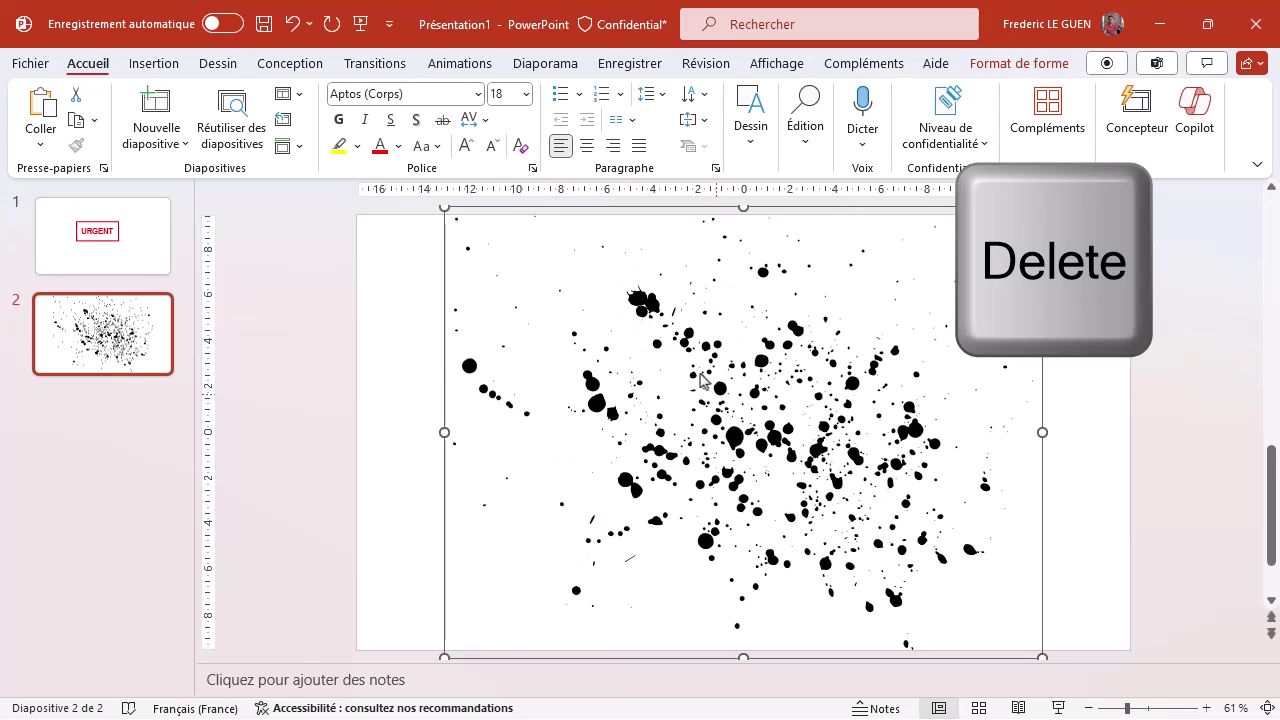
pyautogui.press('Delete')
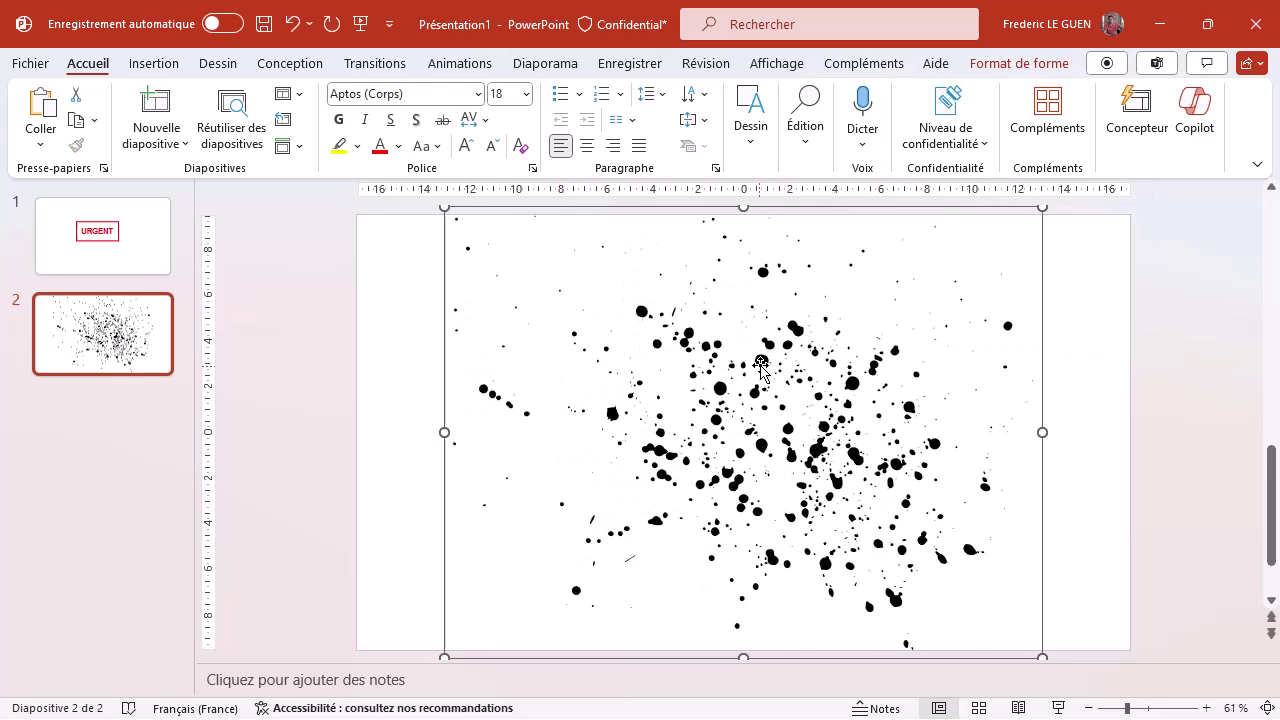
pyautogui.press('Delete')
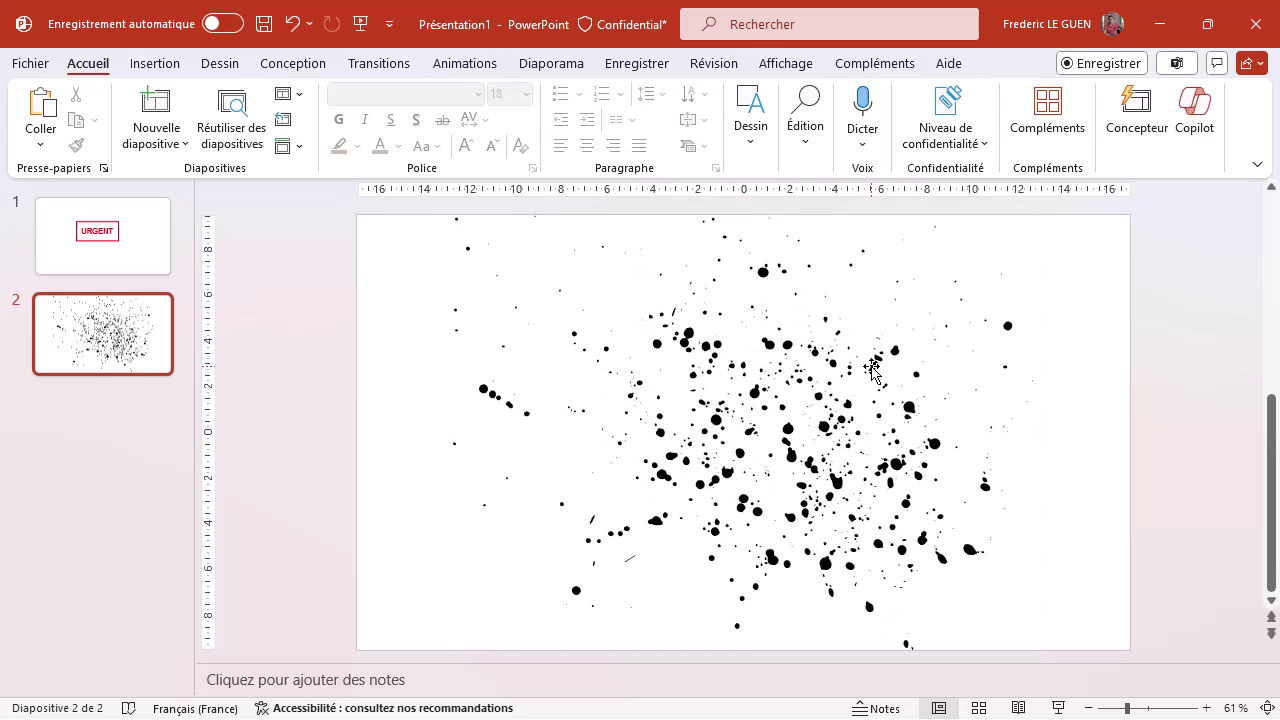
pyautogui.press('Delete')
pyautogui.press('Delete')
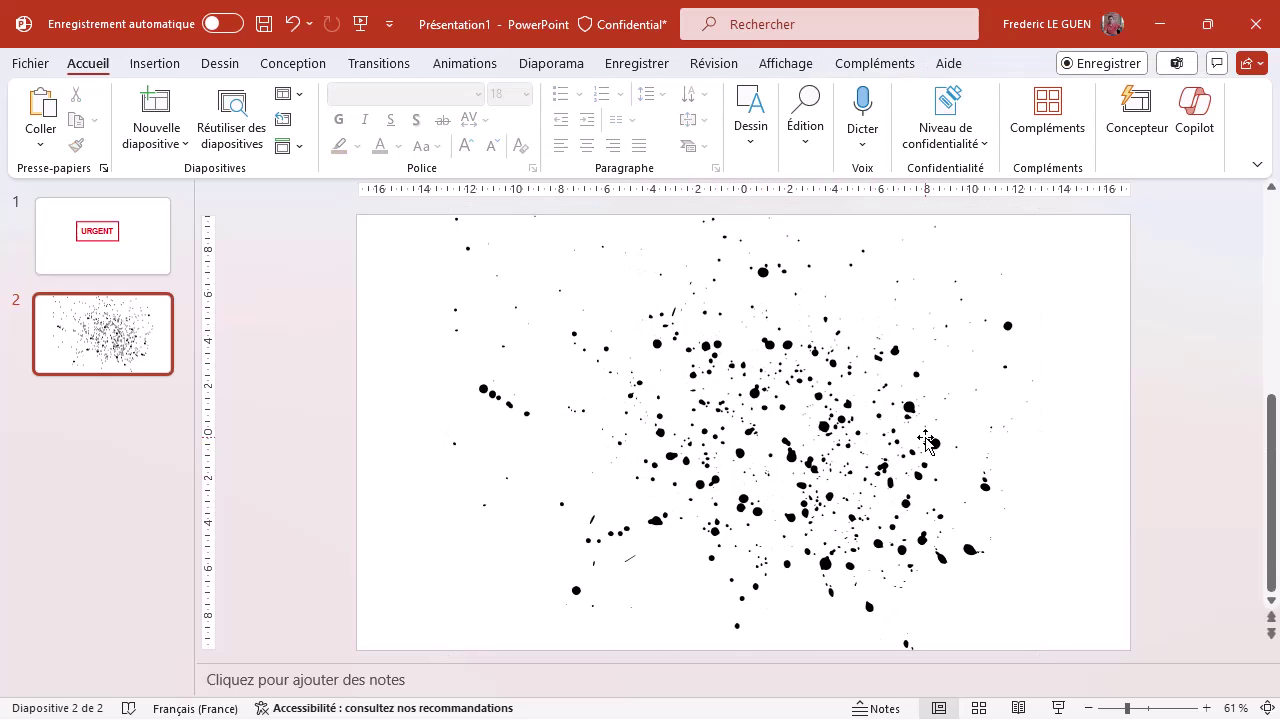
pyautogui.press('Delete')
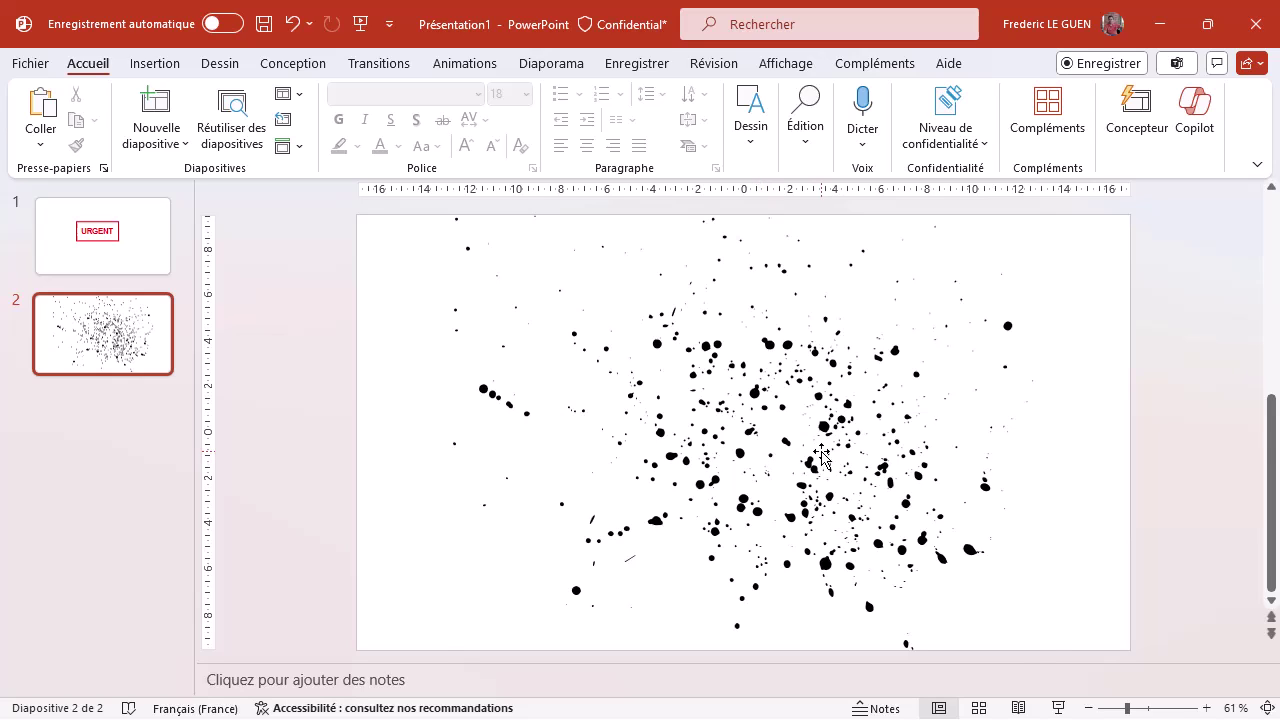
pyautogui.click(822, 456)
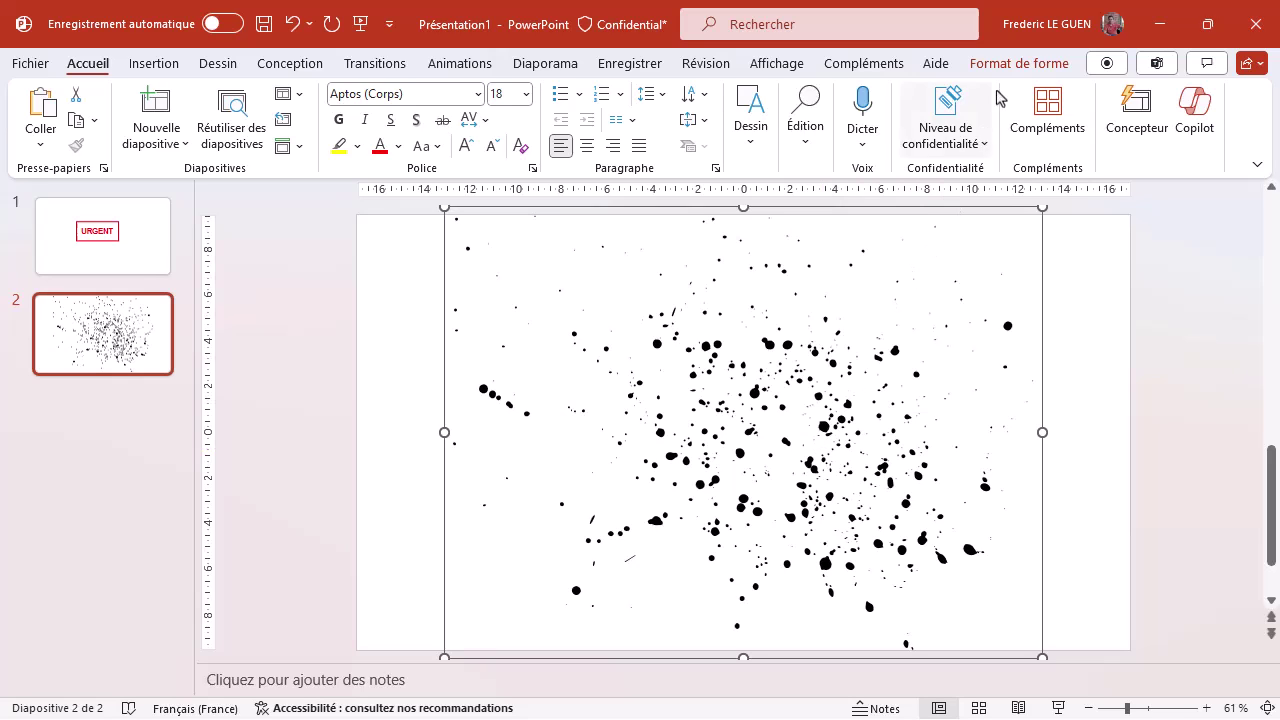
# - Change the ink blots' shape to a 24-point star
pyautogui.click(1005, 66)
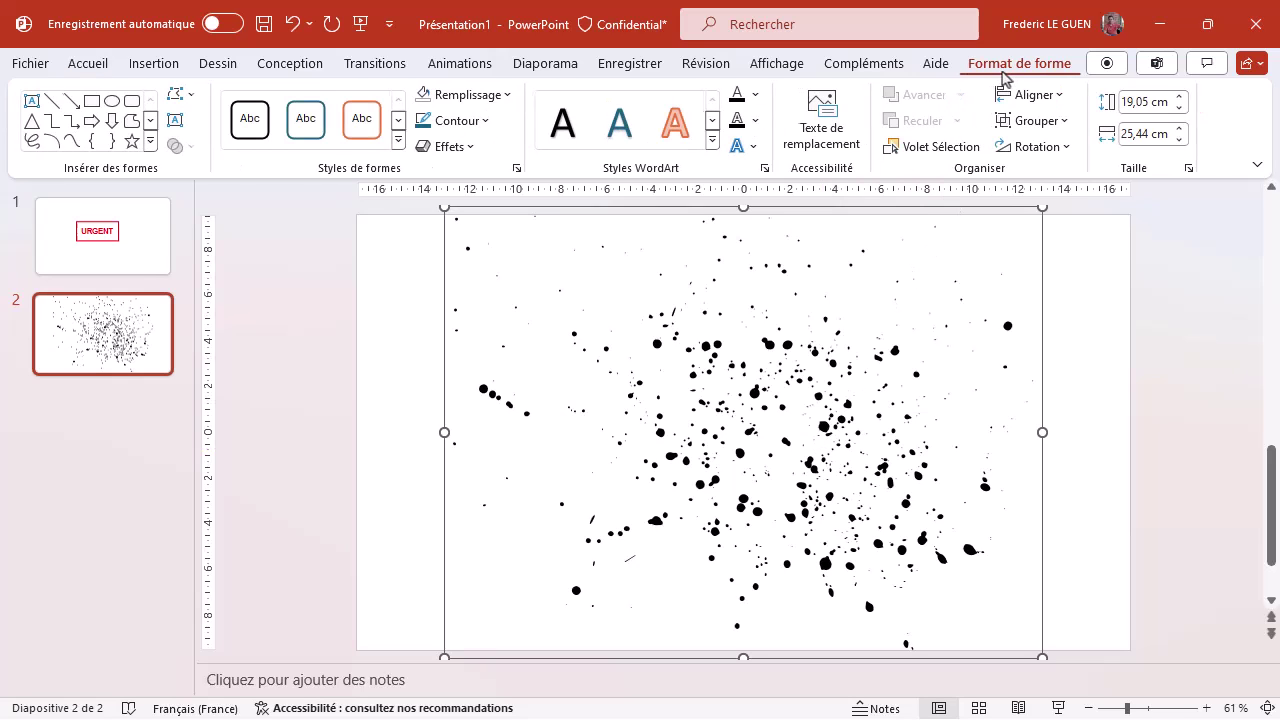
pyautogui.click(195, 97)
pyautogui.moveTo(197, 122)
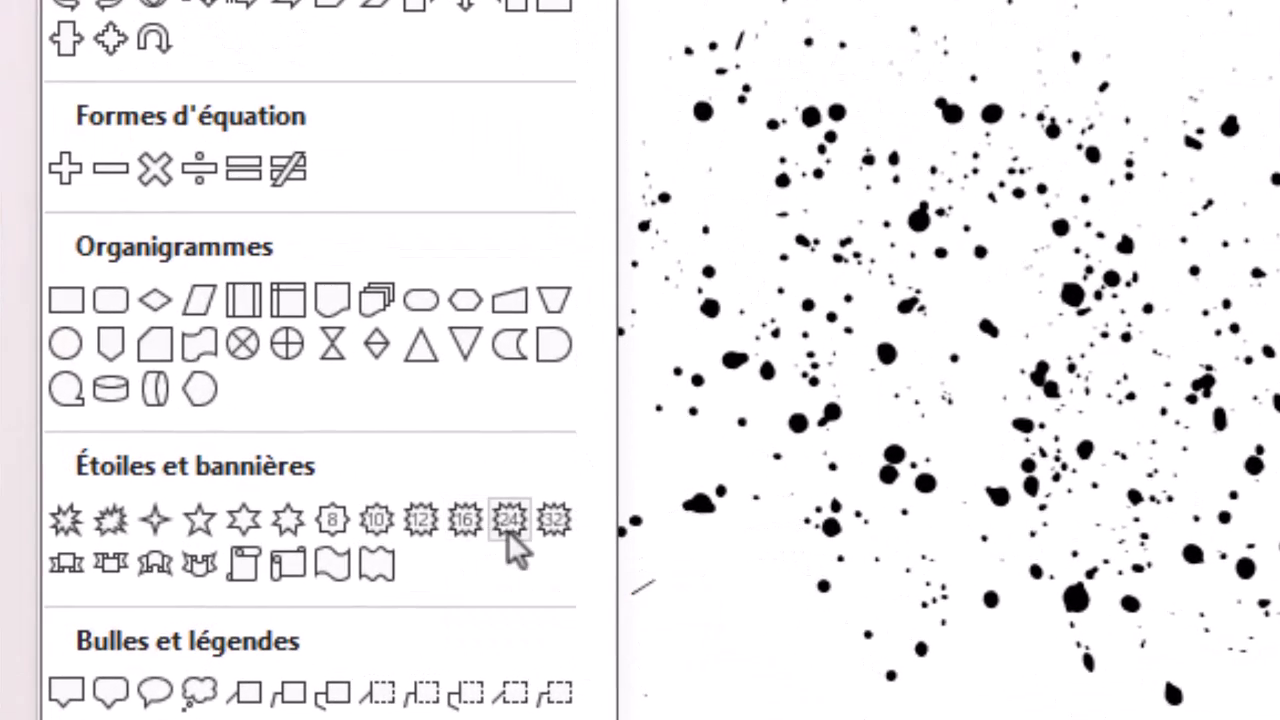
pyautogui.click(507, 530)
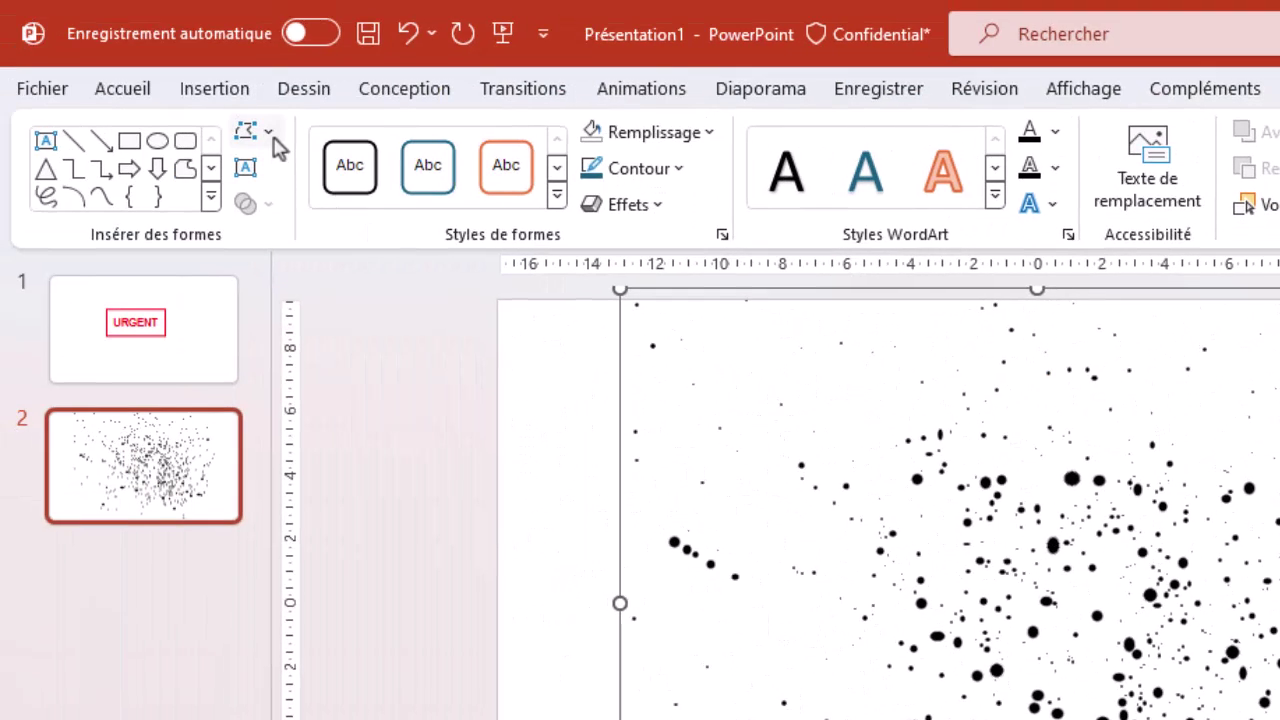
# - Change the ink blots' shape to a callout shape instead
pyautogui.click(268, 133)
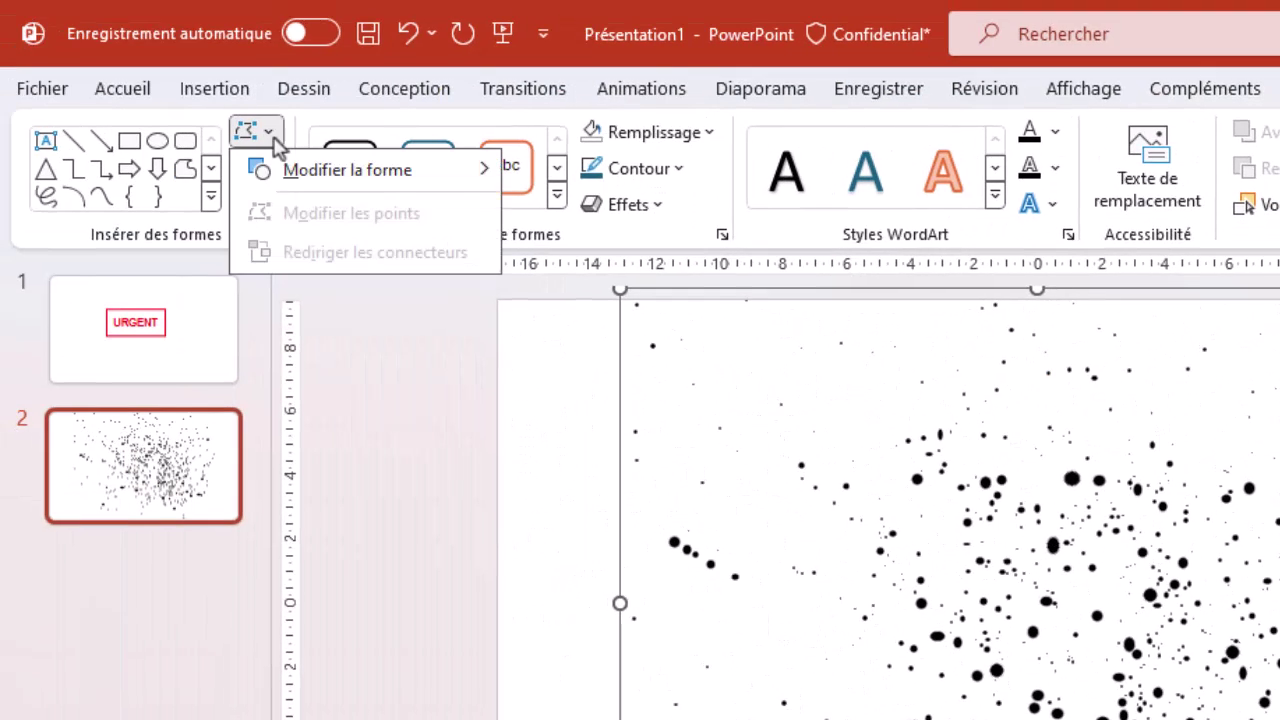
pyautogui.moveTo(300, 172)
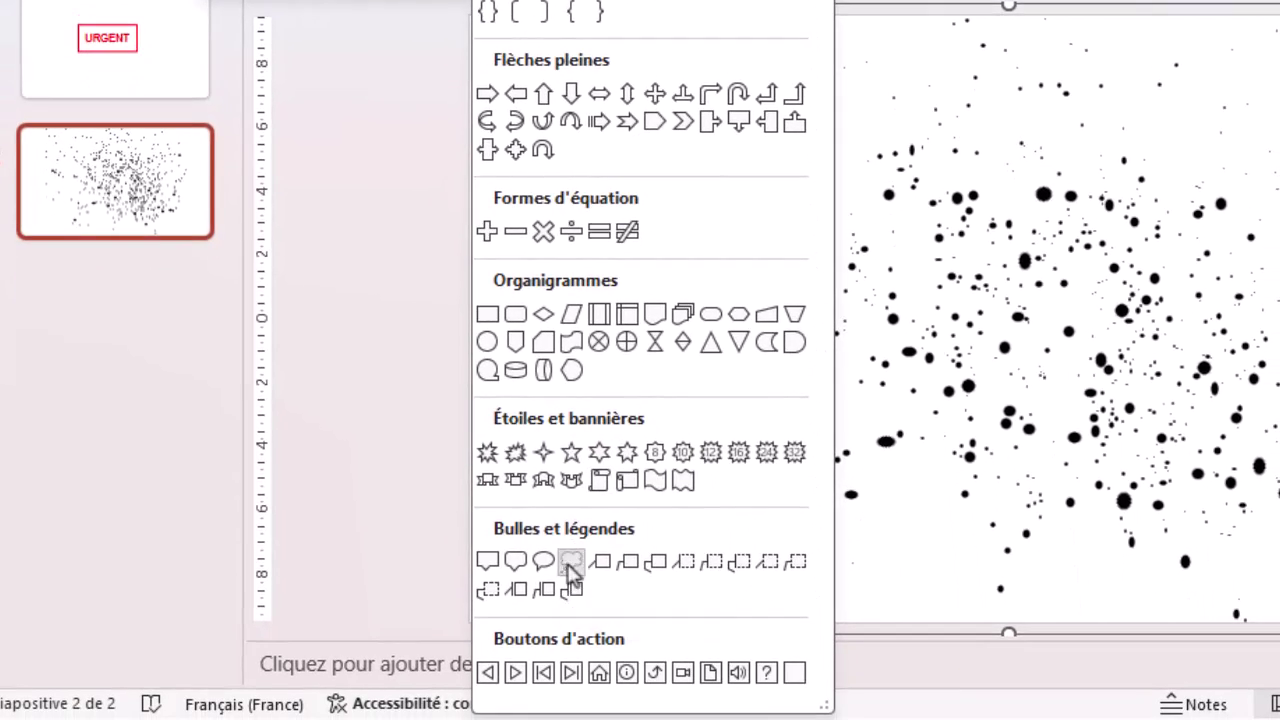
pyautogui.click(571, 562)
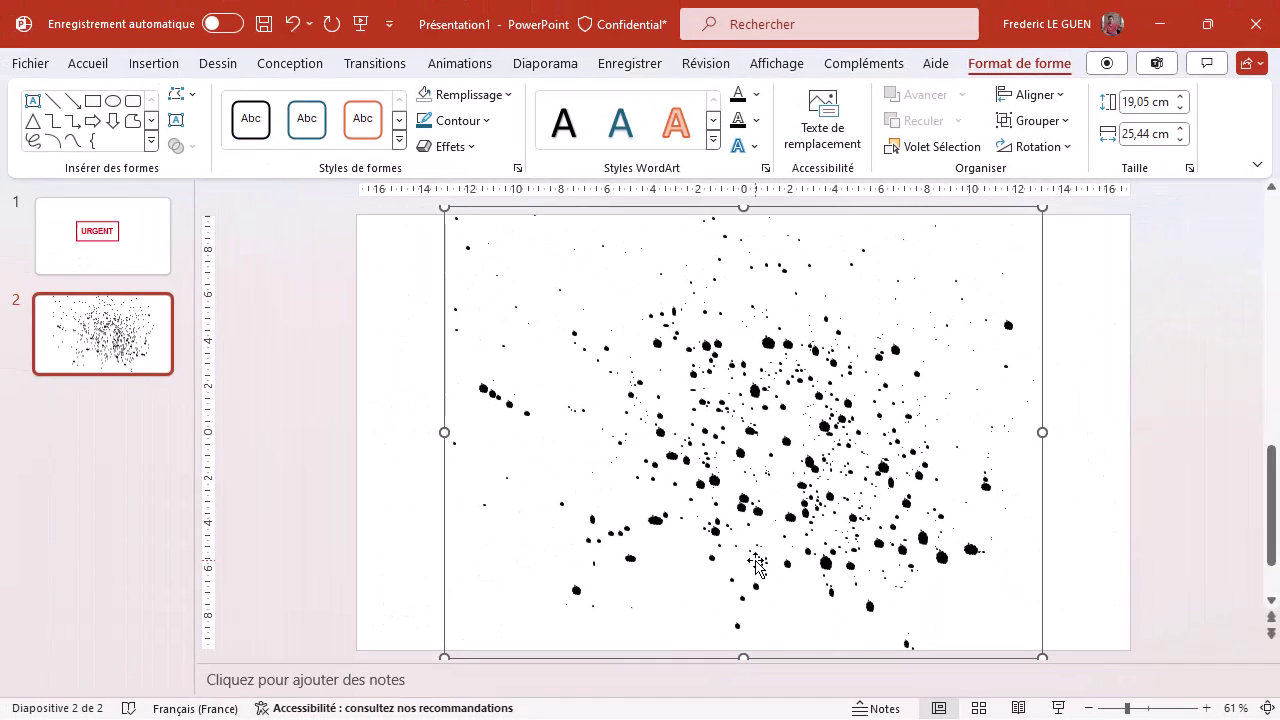
# - Fill the ink splatter white and return to slide 1
pyautogui.click(507, 96)
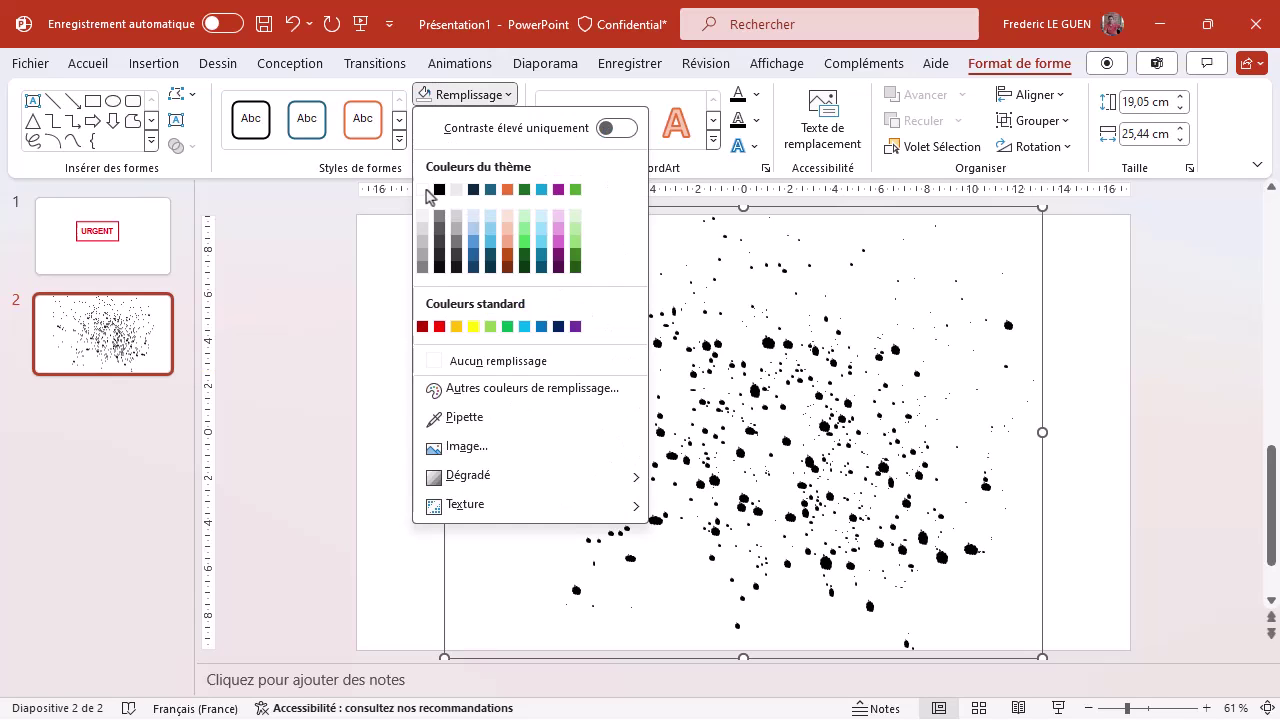
pyautogui.click(423, 190)
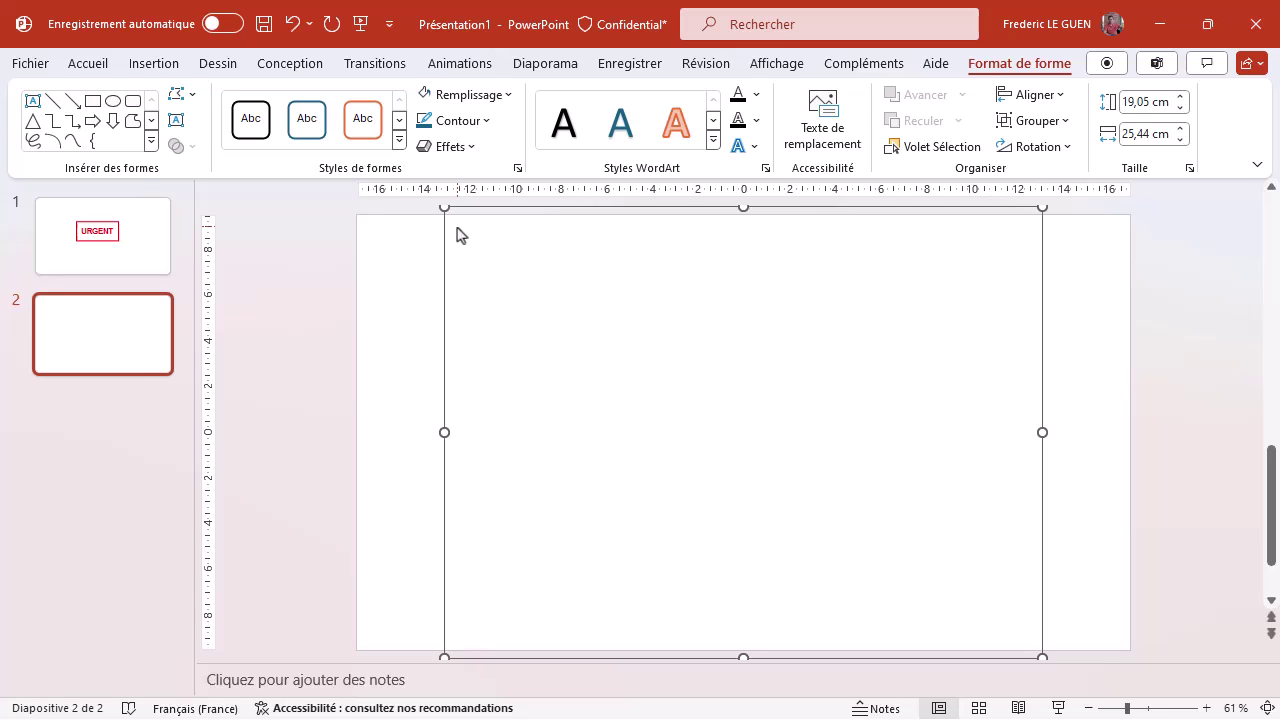
pyautogui.click(139, 257)
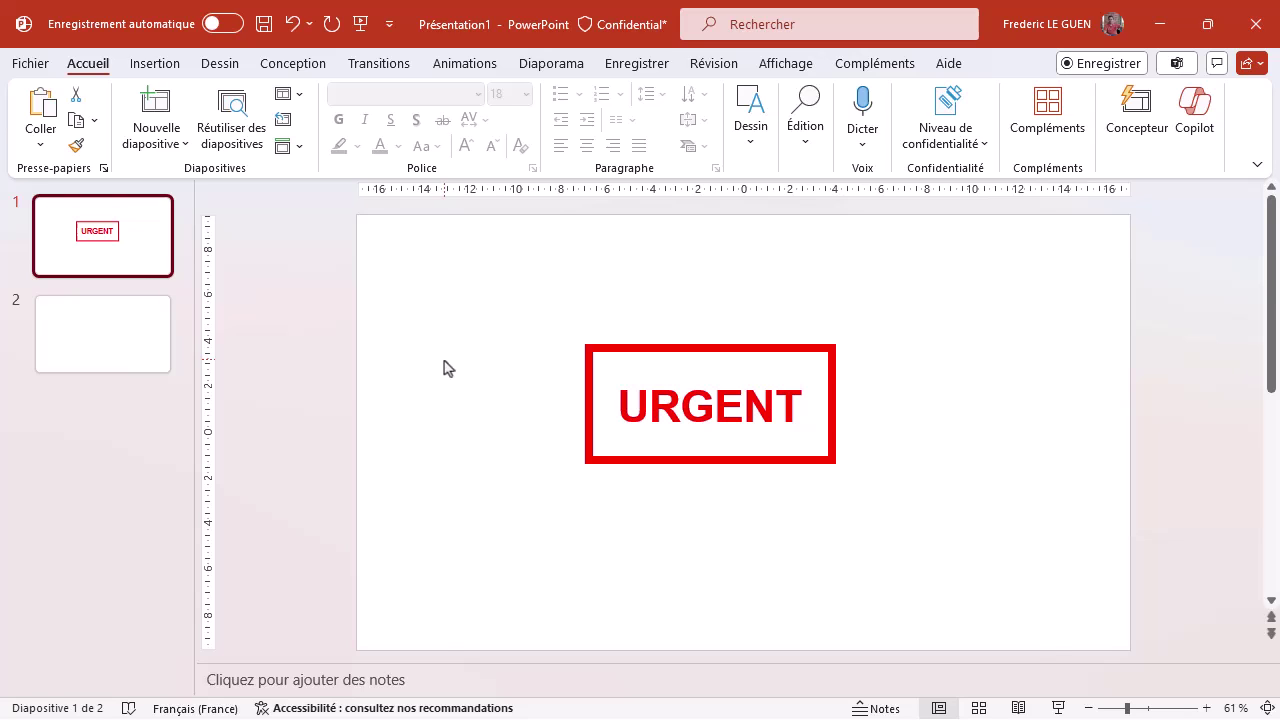
# - Paste the white splatter onto slide 1 and drag it over the URGENT frame
pyautogui.hotkey('ctrl', 'v')
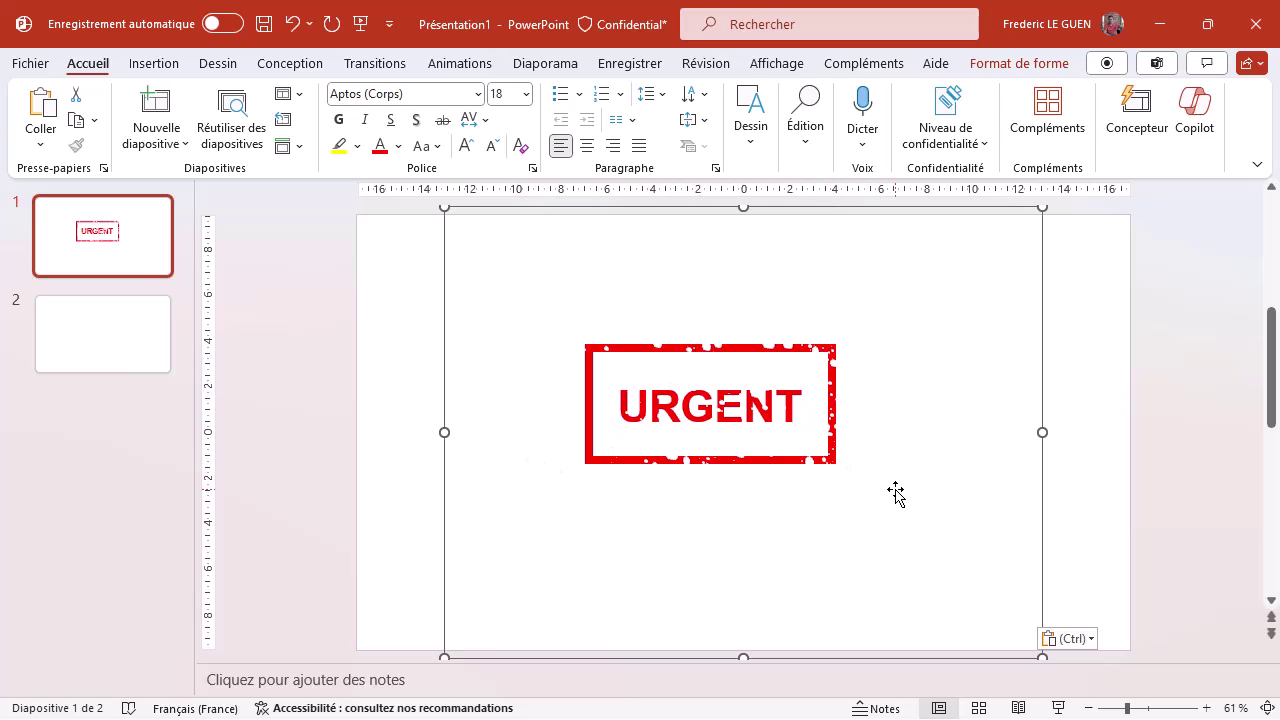
pyautogui.moveTo(896, 493); pyautogui.dragTo(856, 506)
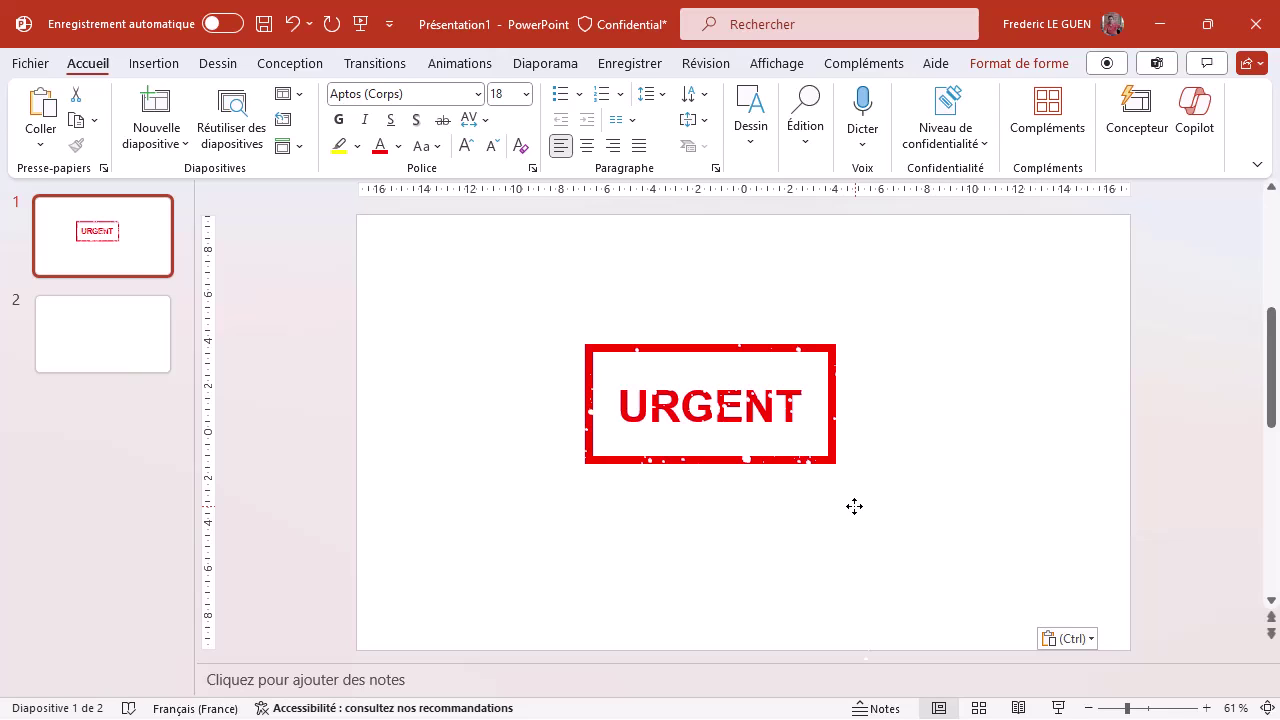
pyautogui.click(854, 506)
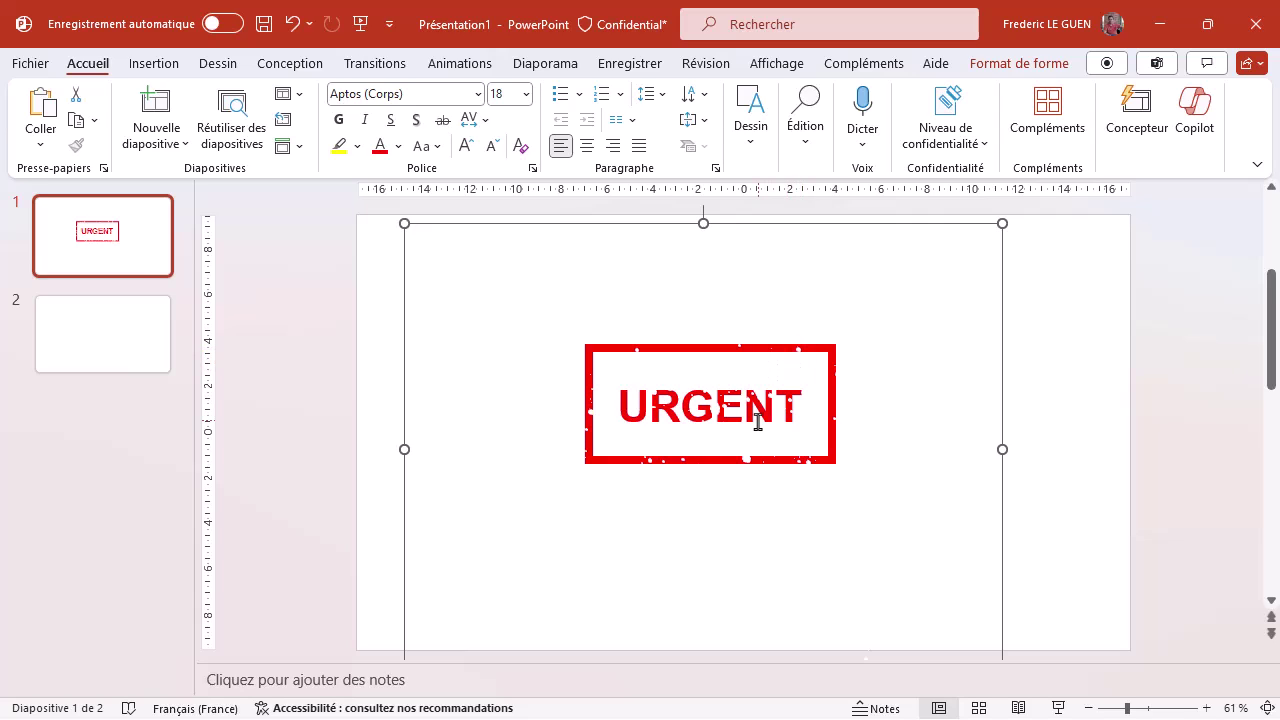
# - Give the ink-blot splatter a white glow of 4 pt at about 36% transparency
pyautogui.click(996, 66)
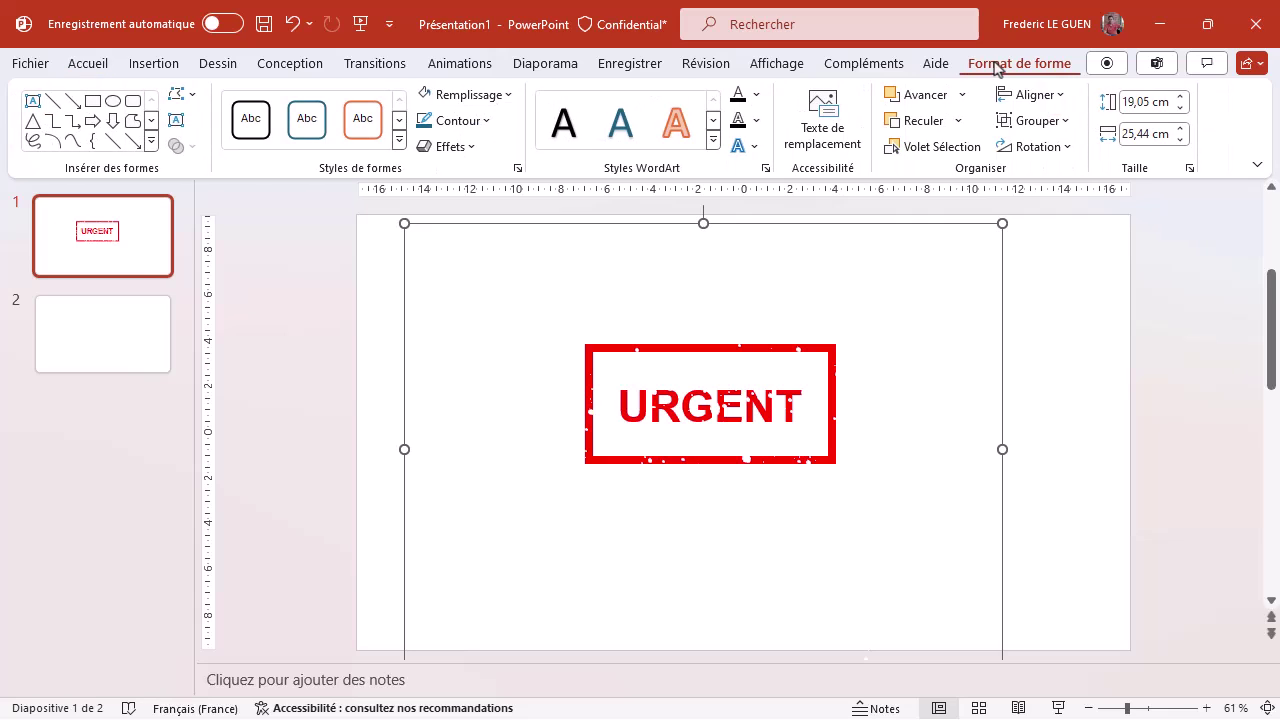
pyautogui.click(476, 152)
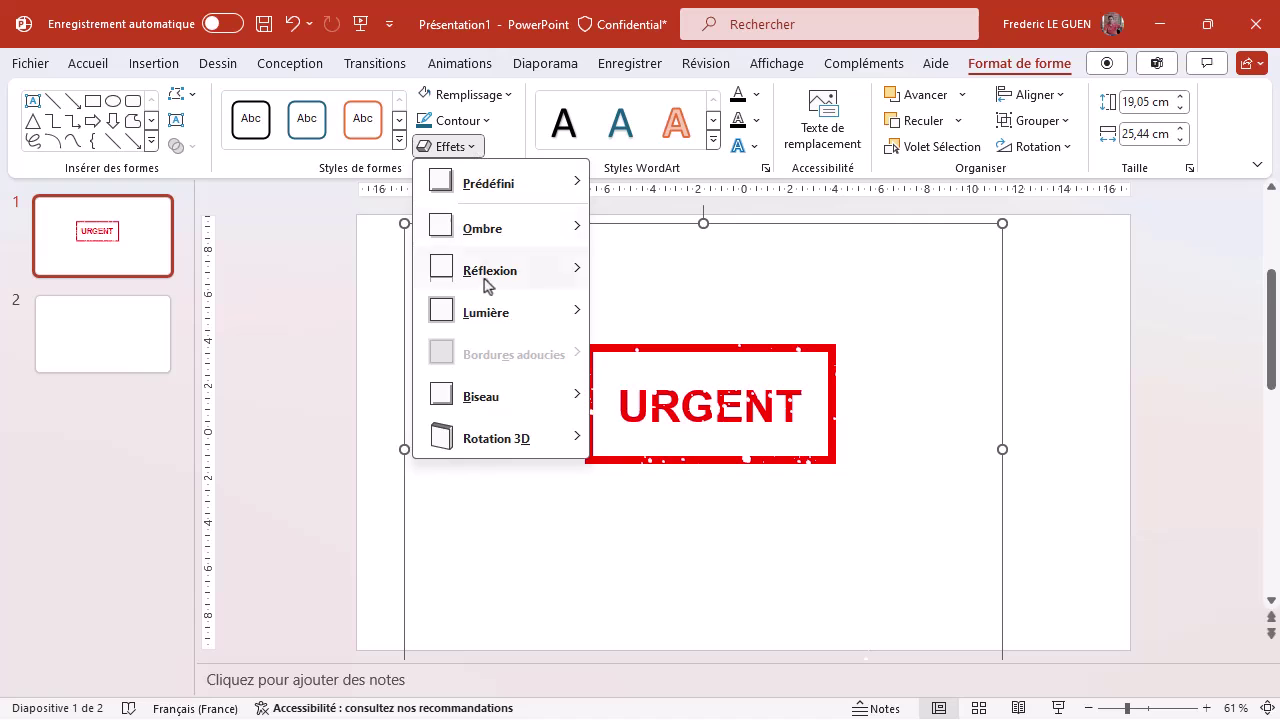
pyautogui.moveTo(491, 312)
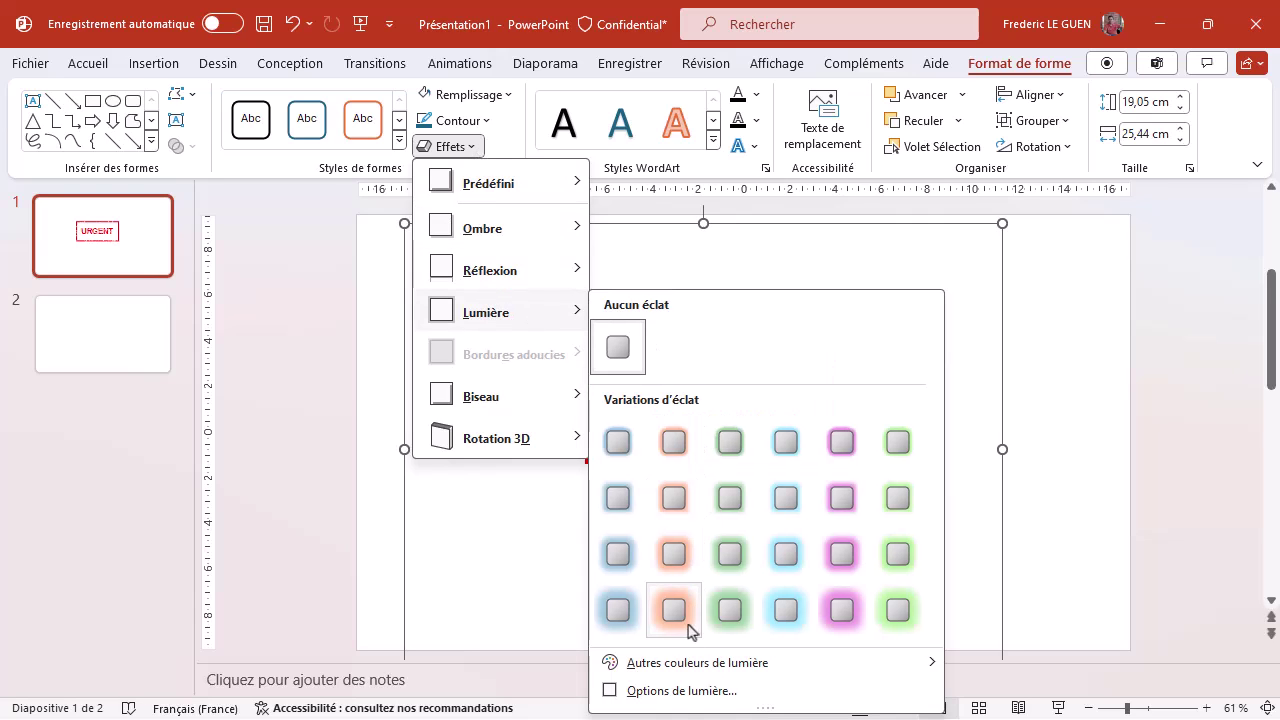
pyautogui.click(684, 691)
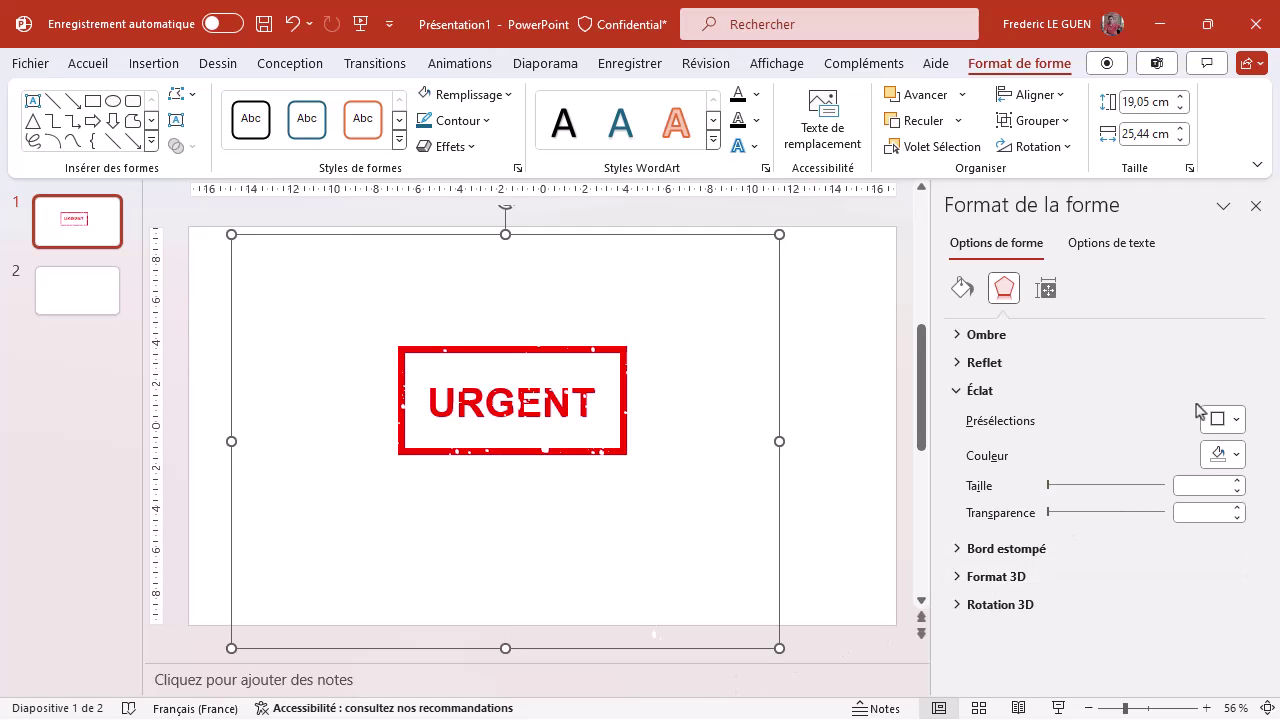
pyautogui.click(1237, 456)
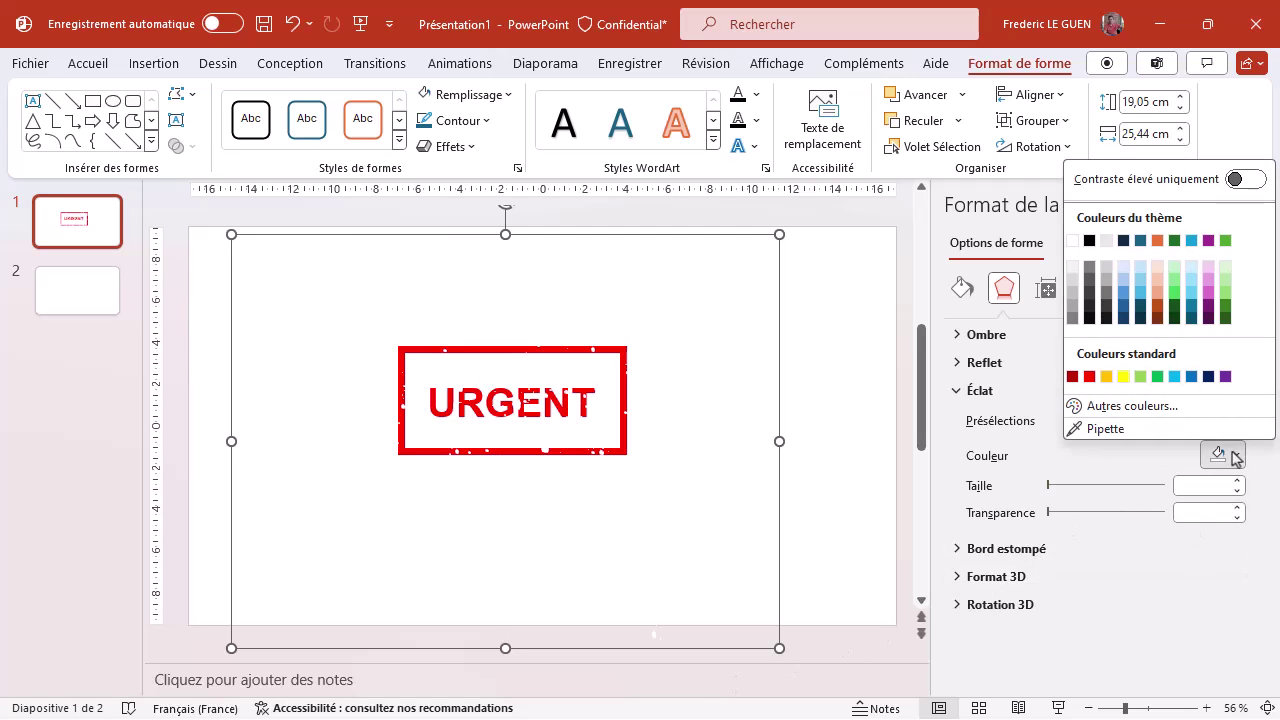
pyautogui.click(1076, 240)
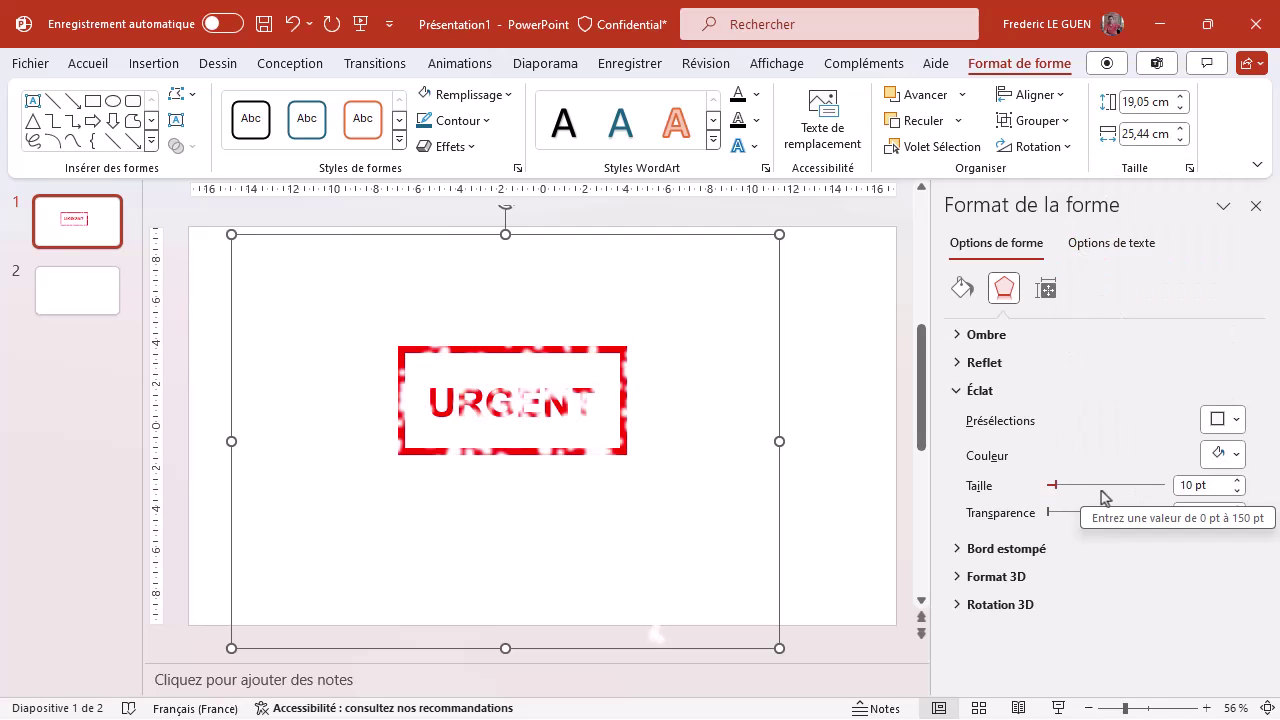
pyautogui.moveTo(1054, 484); pyautogui.dragTo(1051, 485)
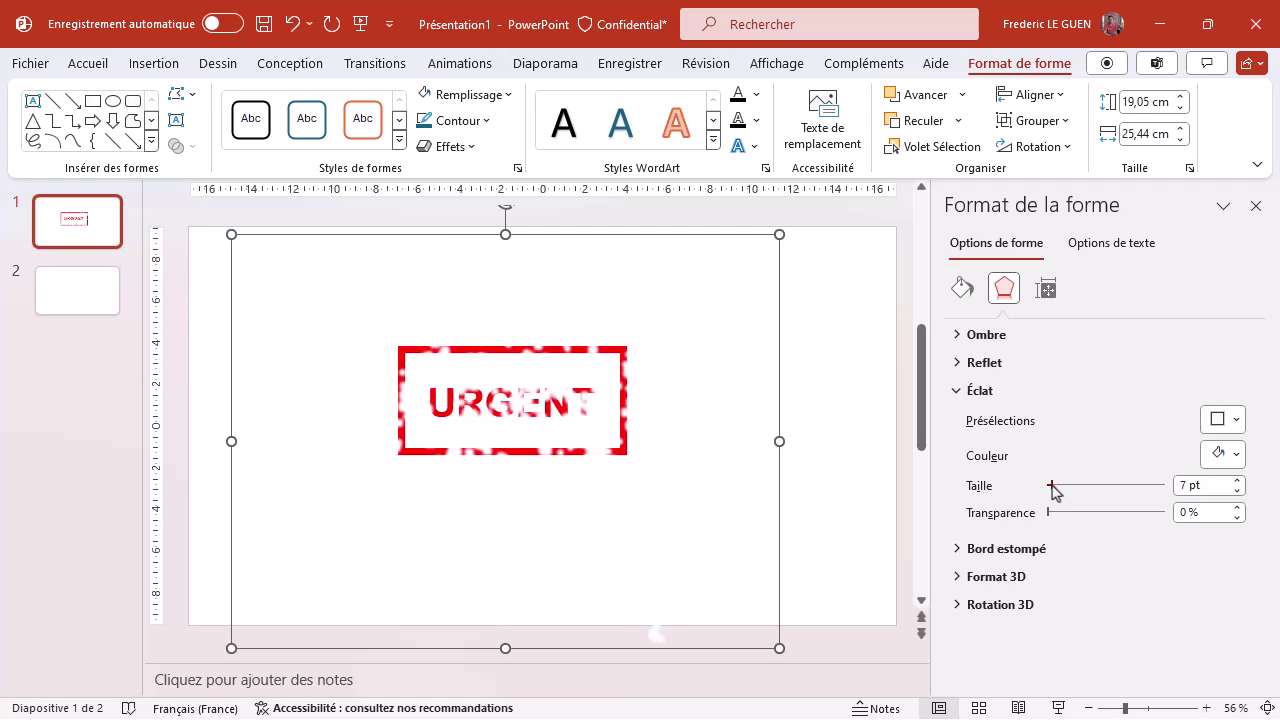
pyautogui.click(1237, 492)
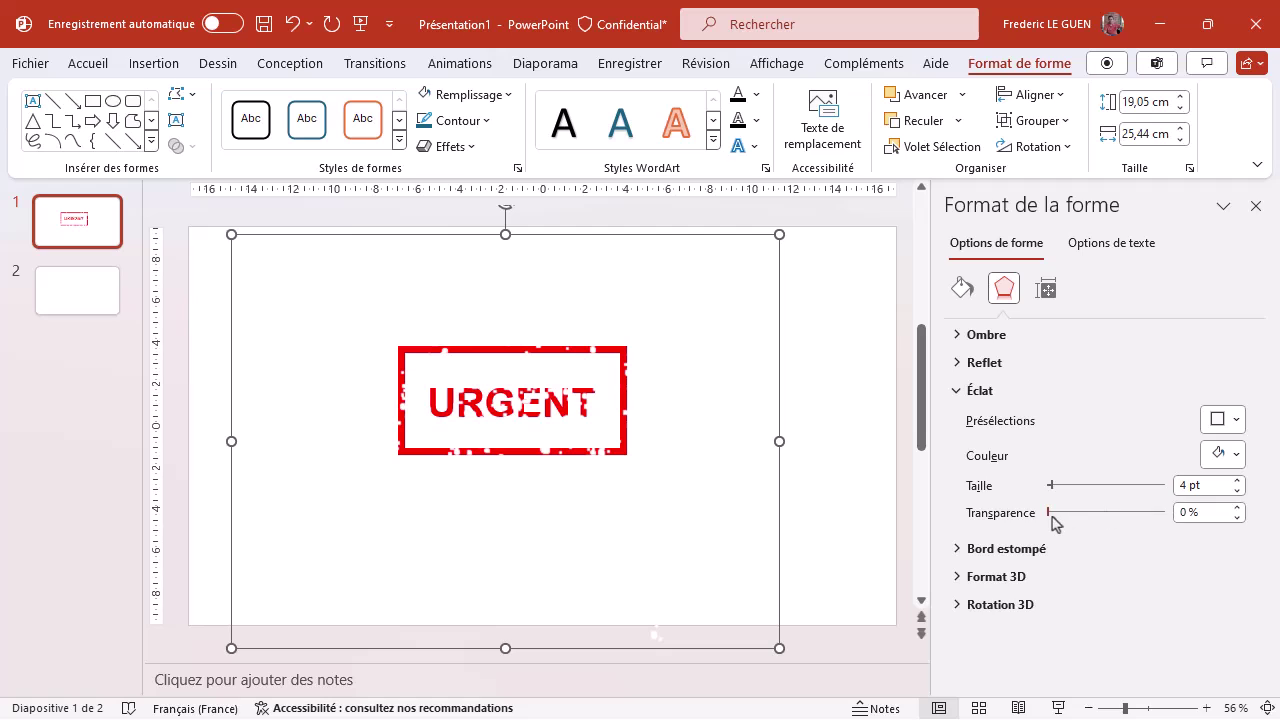
pyautogui.moveTo(1050, 515); pyautogui.dragTo(1090, 516)
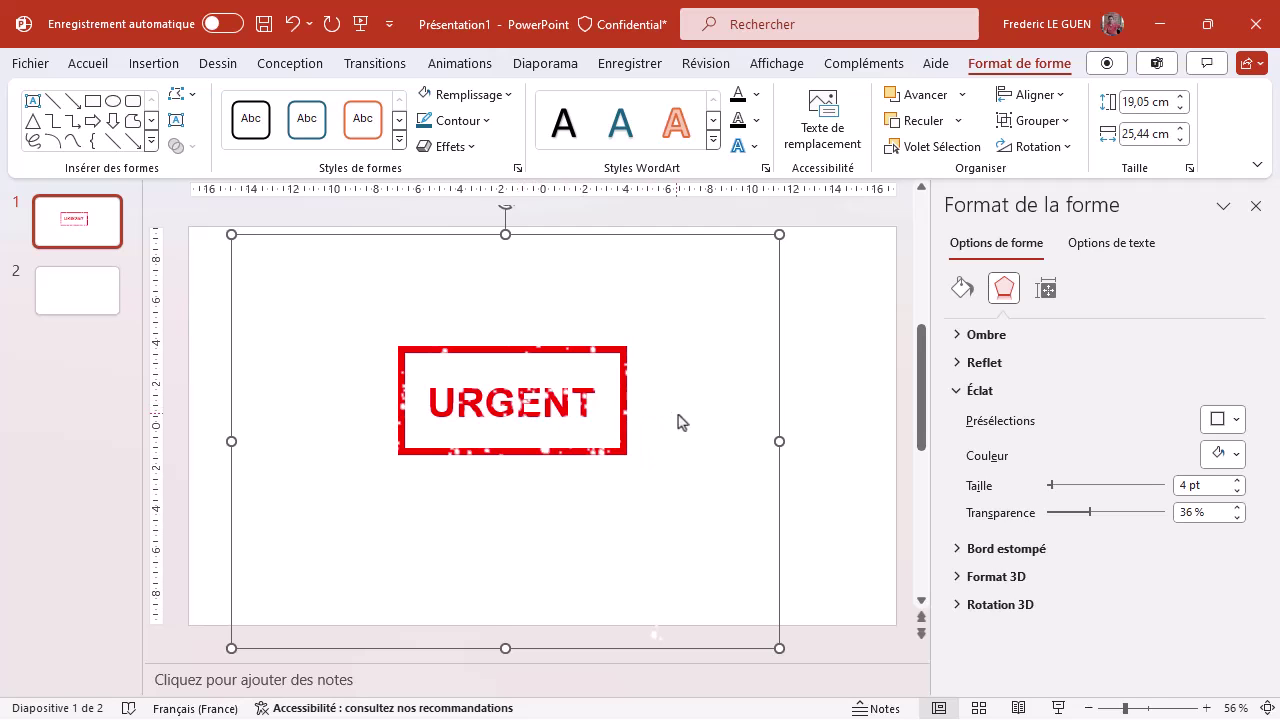
# - Clear the selection inside the splatter group and undo the stray change with Ctrl+Z
pyautogui.click(543, 416)
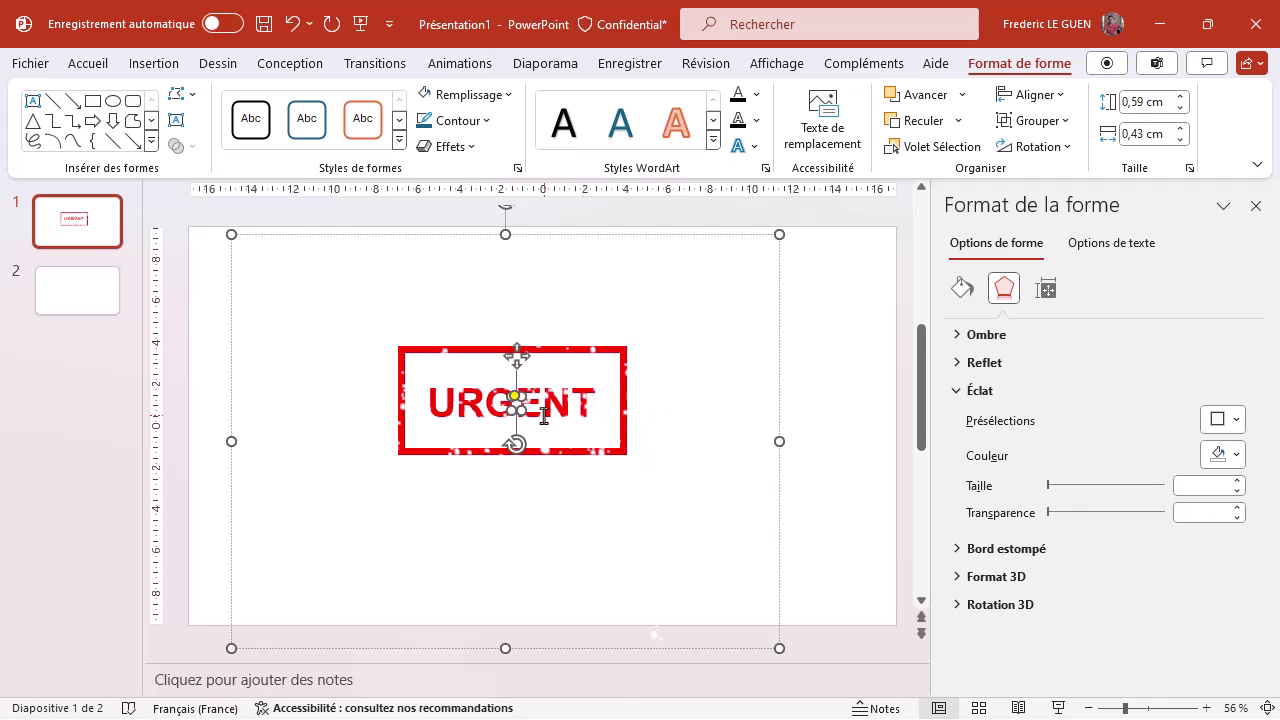
pyautogui.press('Escape')
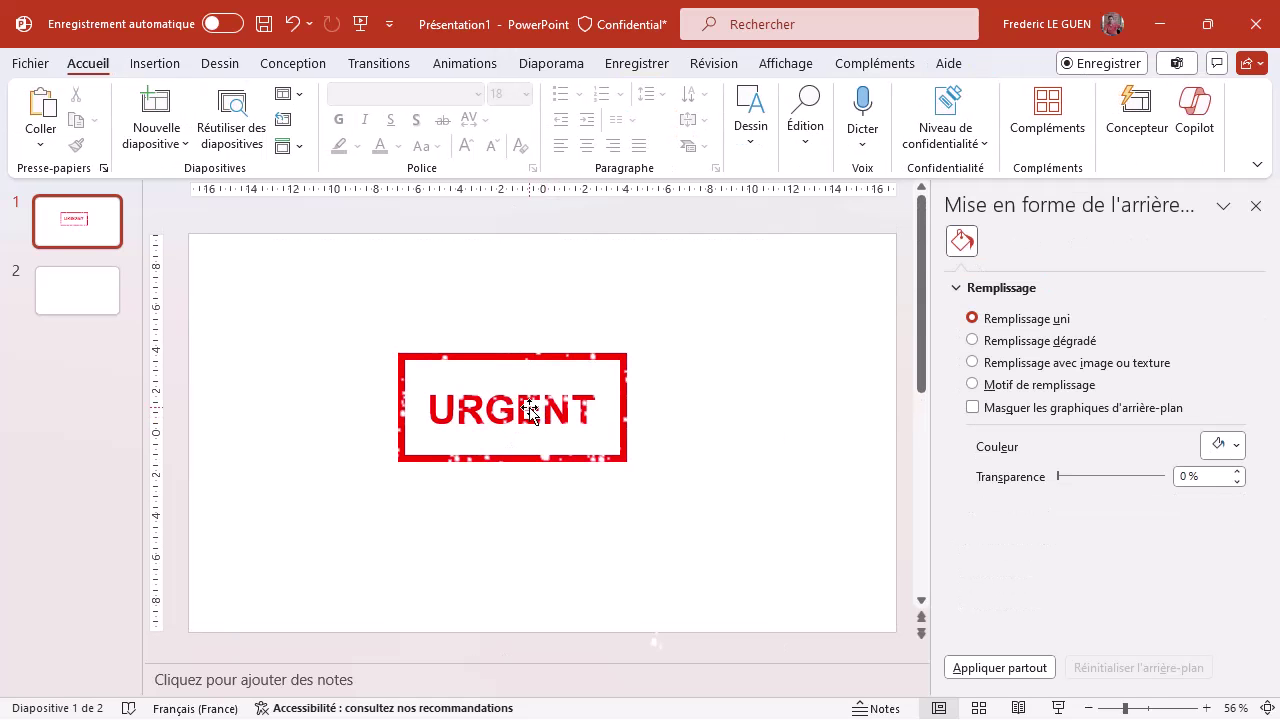
pyautogui.click(544, 408)
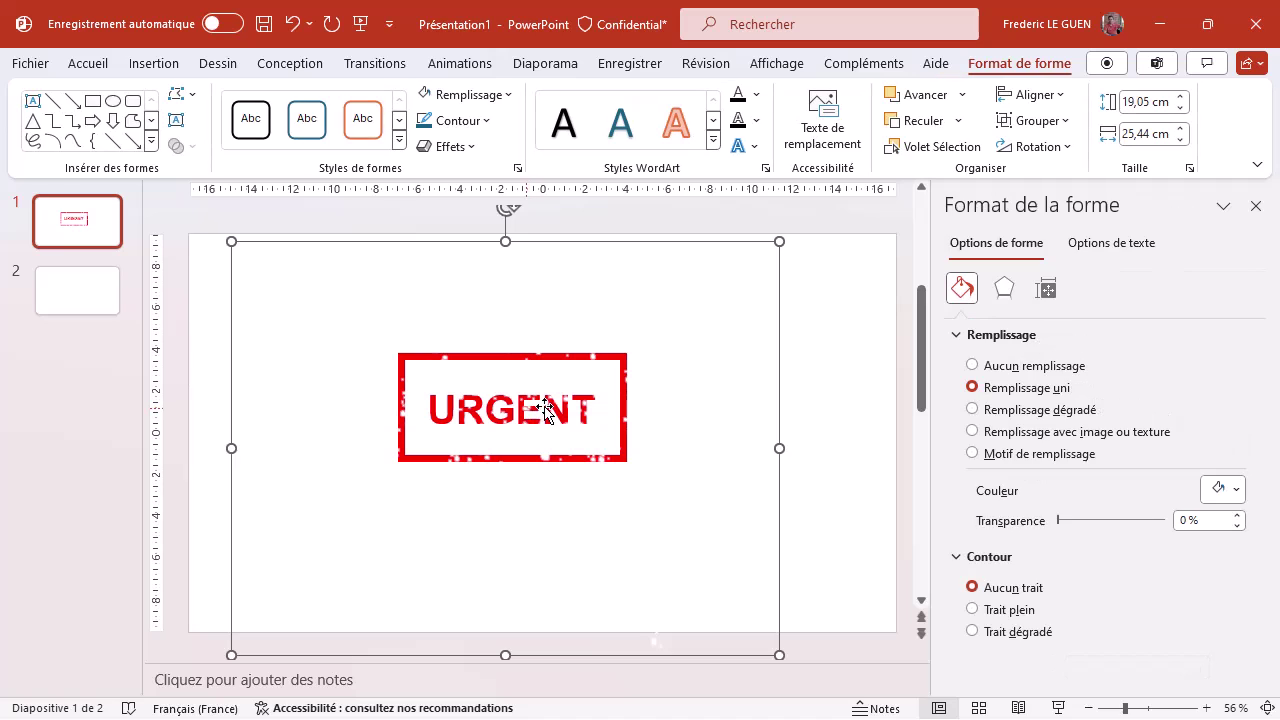
pyautogui.click(524, 408)
pyautogui.press('Escape')
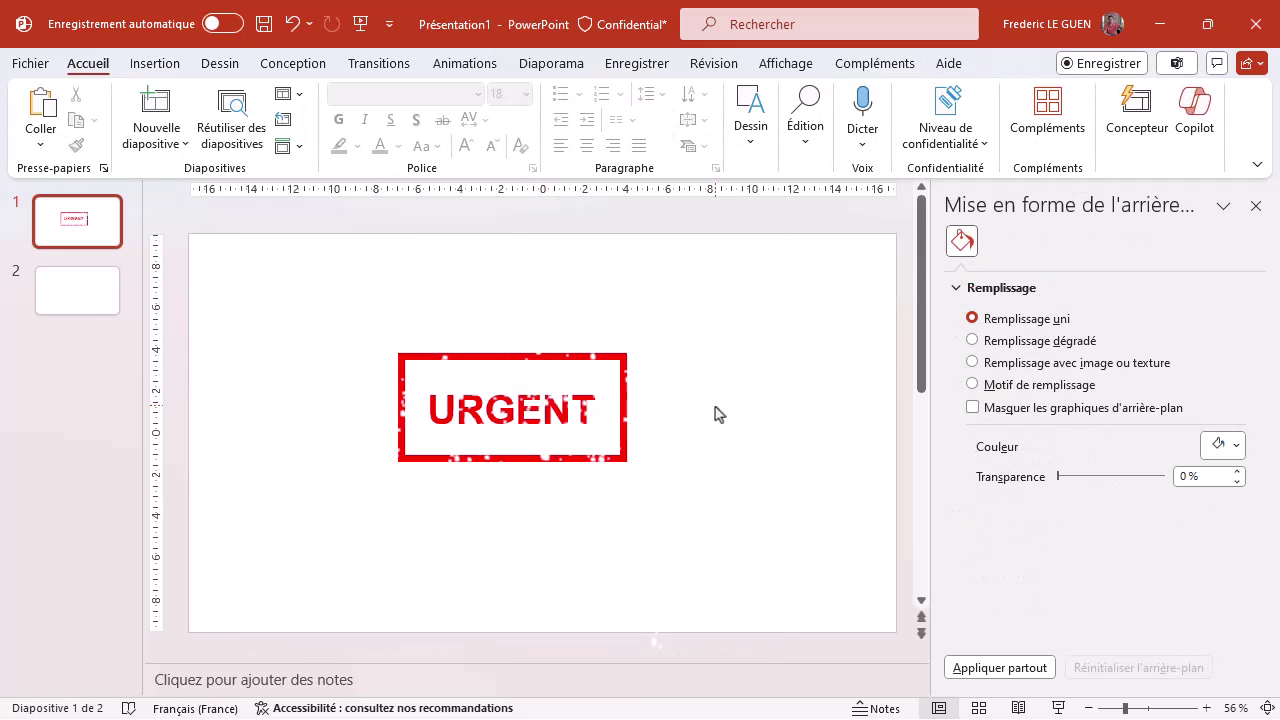
pyautogui.hotkey('ctrl', 'z')
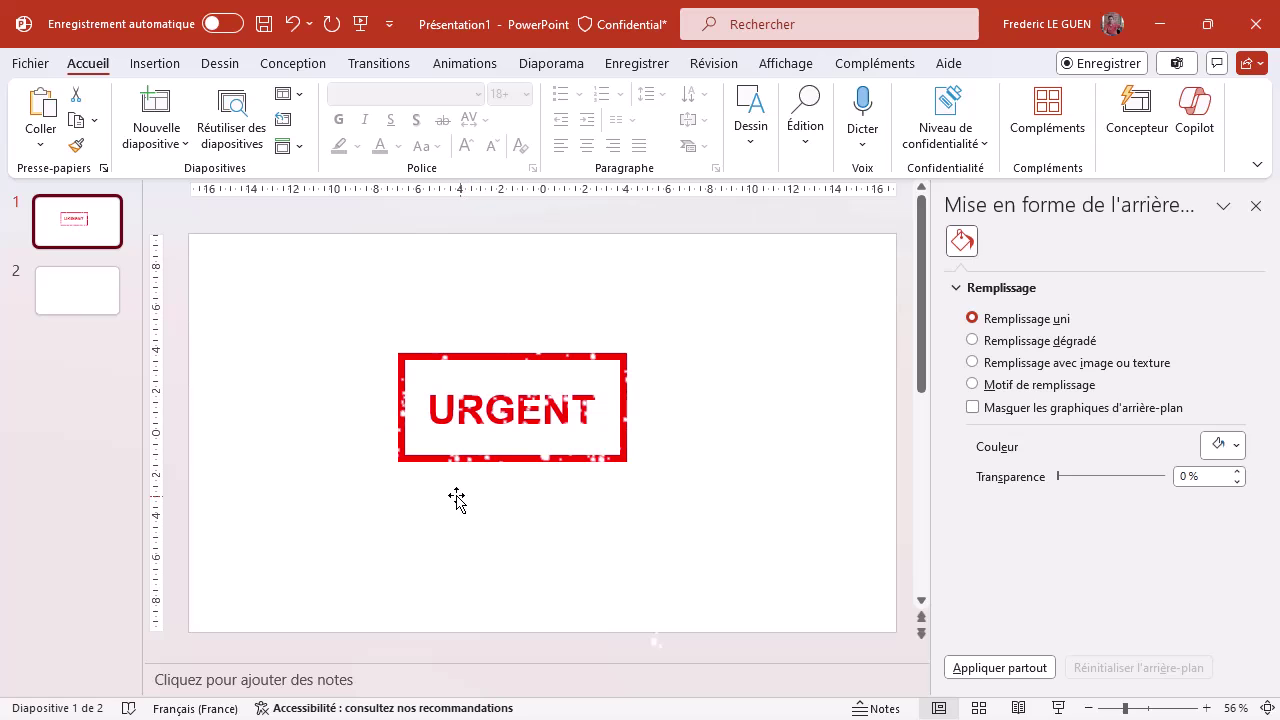
# - Add a blank slide, then select and copy everything on the URGENT slide
pyautogui.click(165, 152)
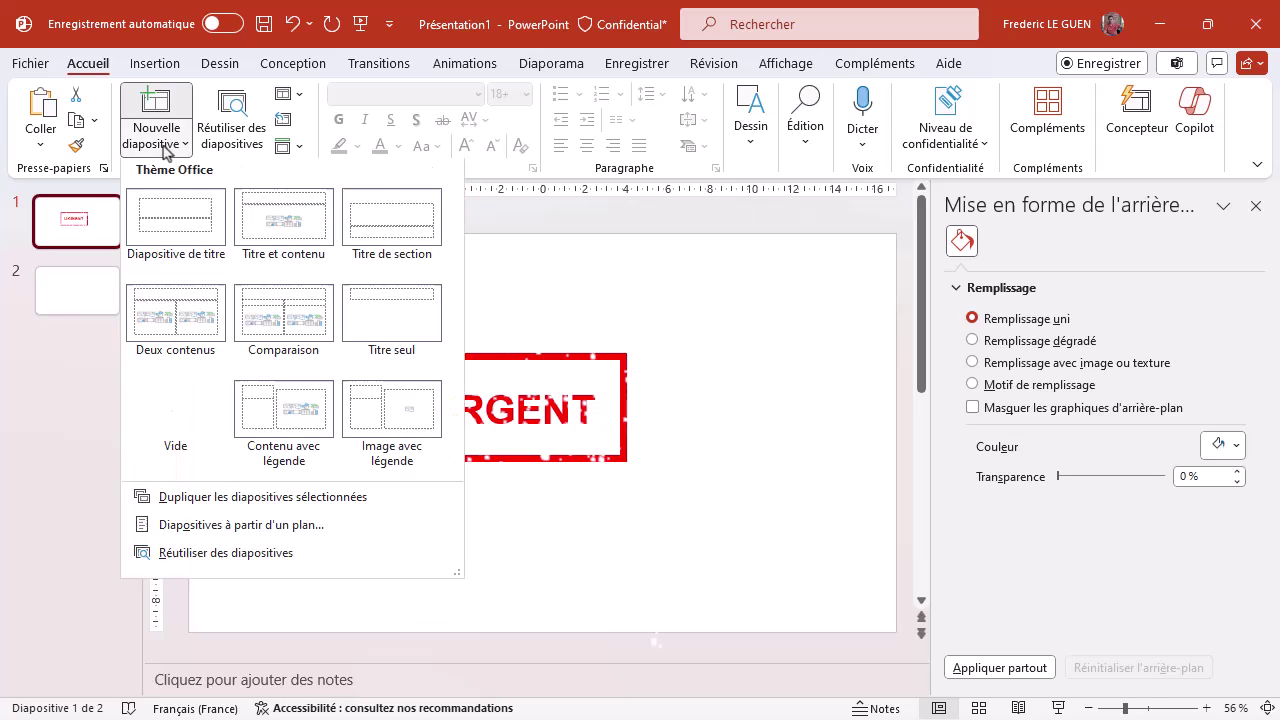
pyautogui.click(177, 412)
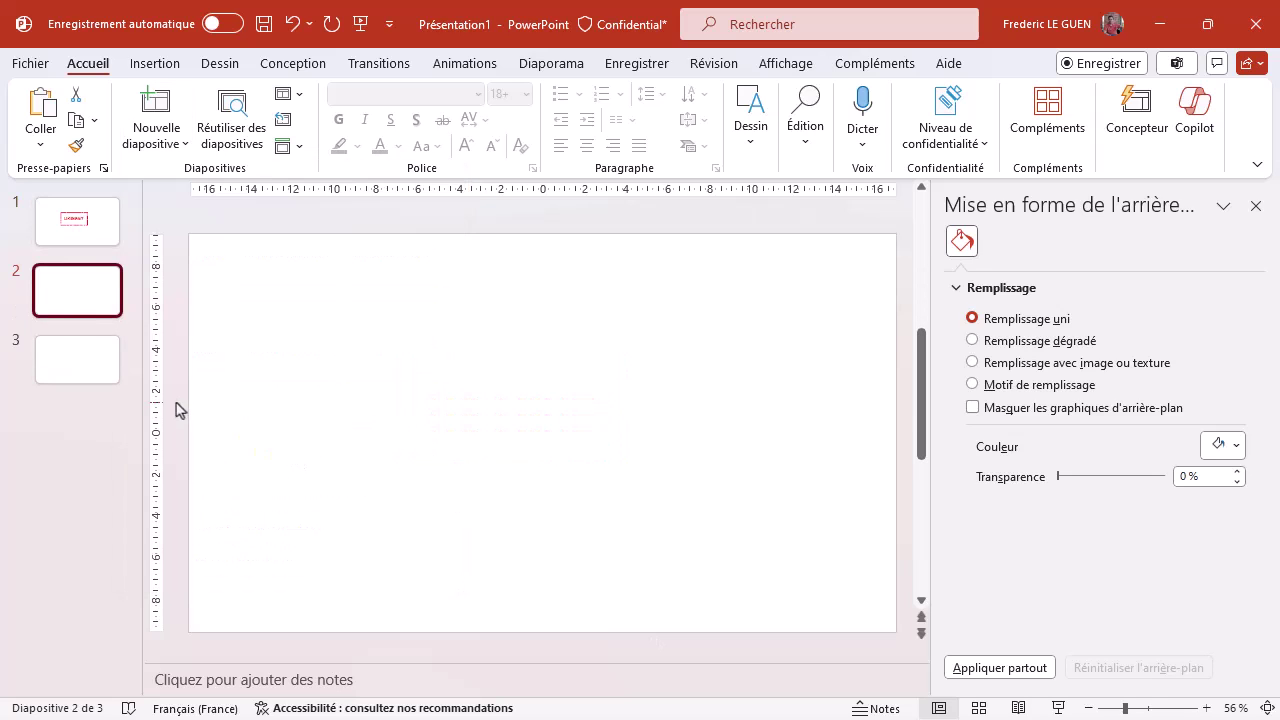
pyautogui.click(122, 243)
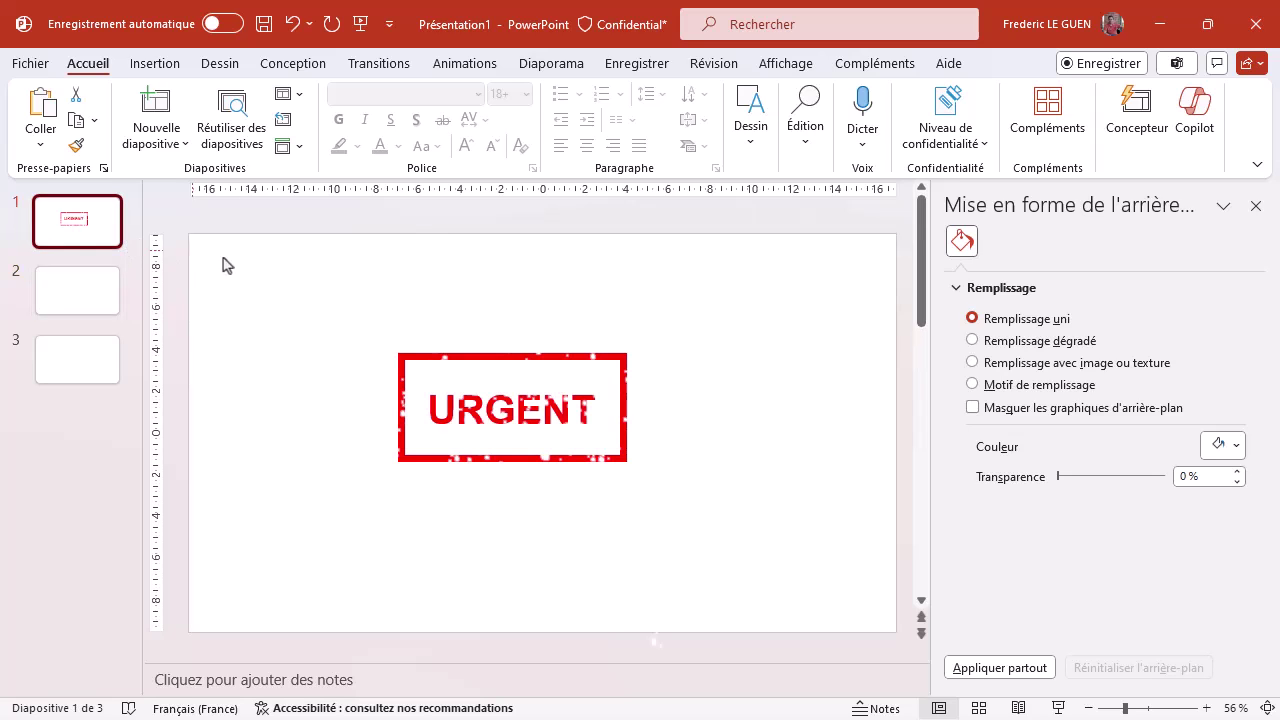
pyautogui.hotkey('ctrl', 'a')
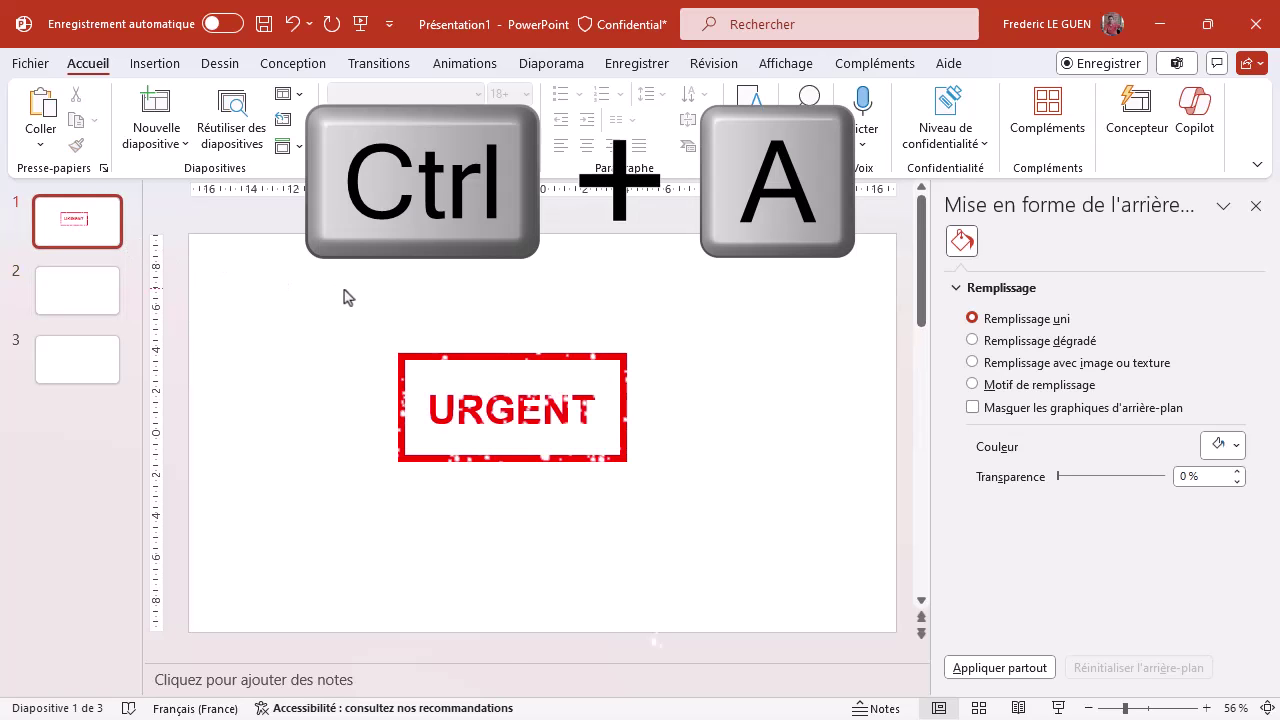
pyautogui.hotkey('ctrl', 'c')
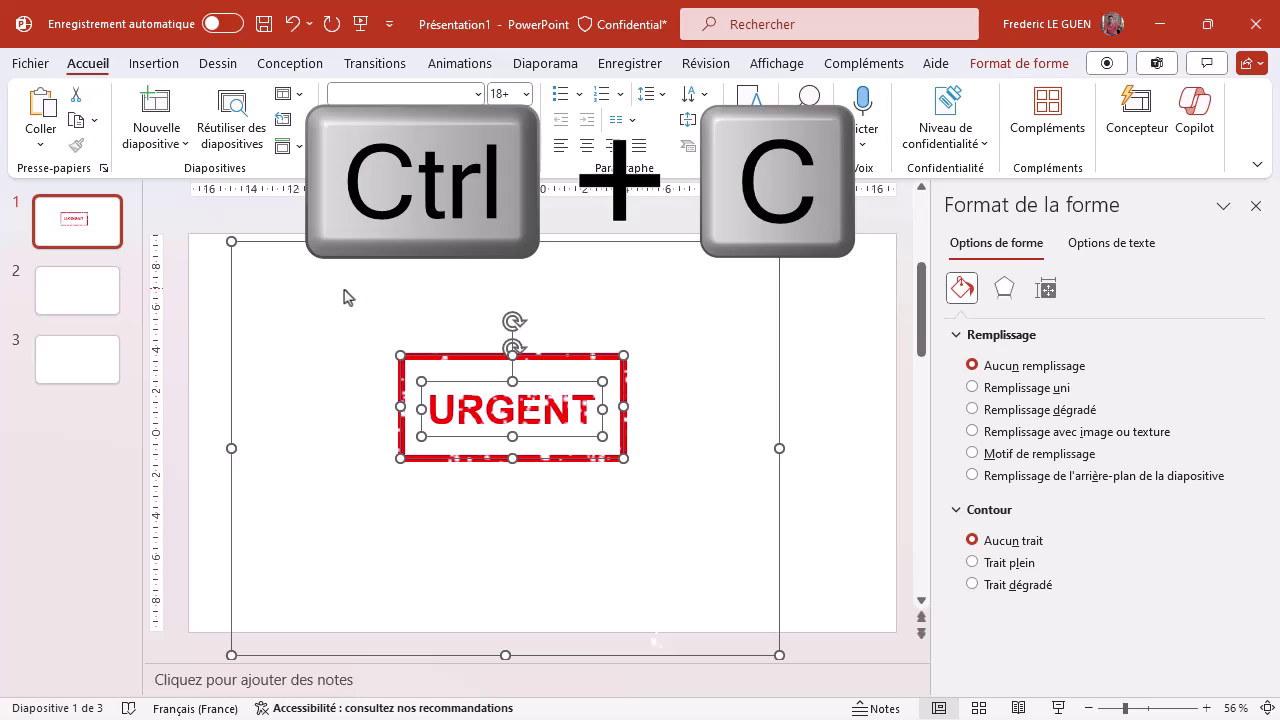
# - Paste the stamp onto slide 2 as an enhanced-metafile picture via Paste Special
pyautogui.click(100, 300)
pyautogui.click(46, 148)
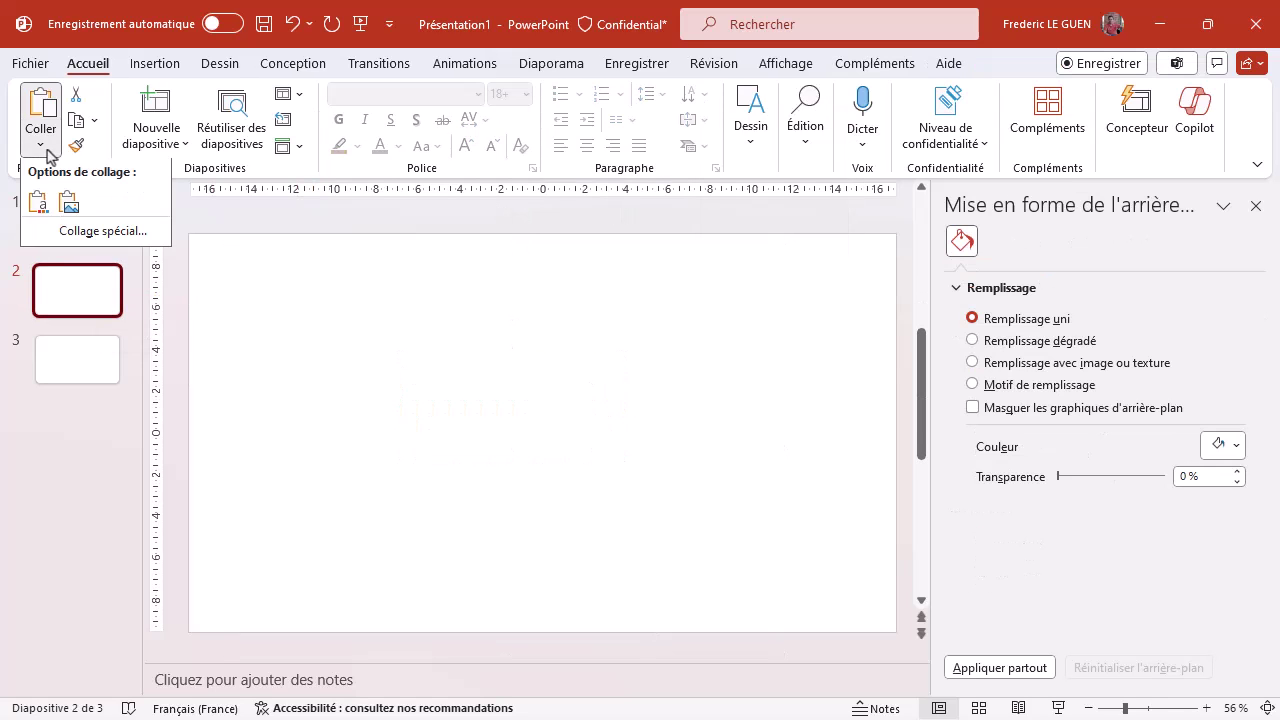
pyautogui.click(112, 232)
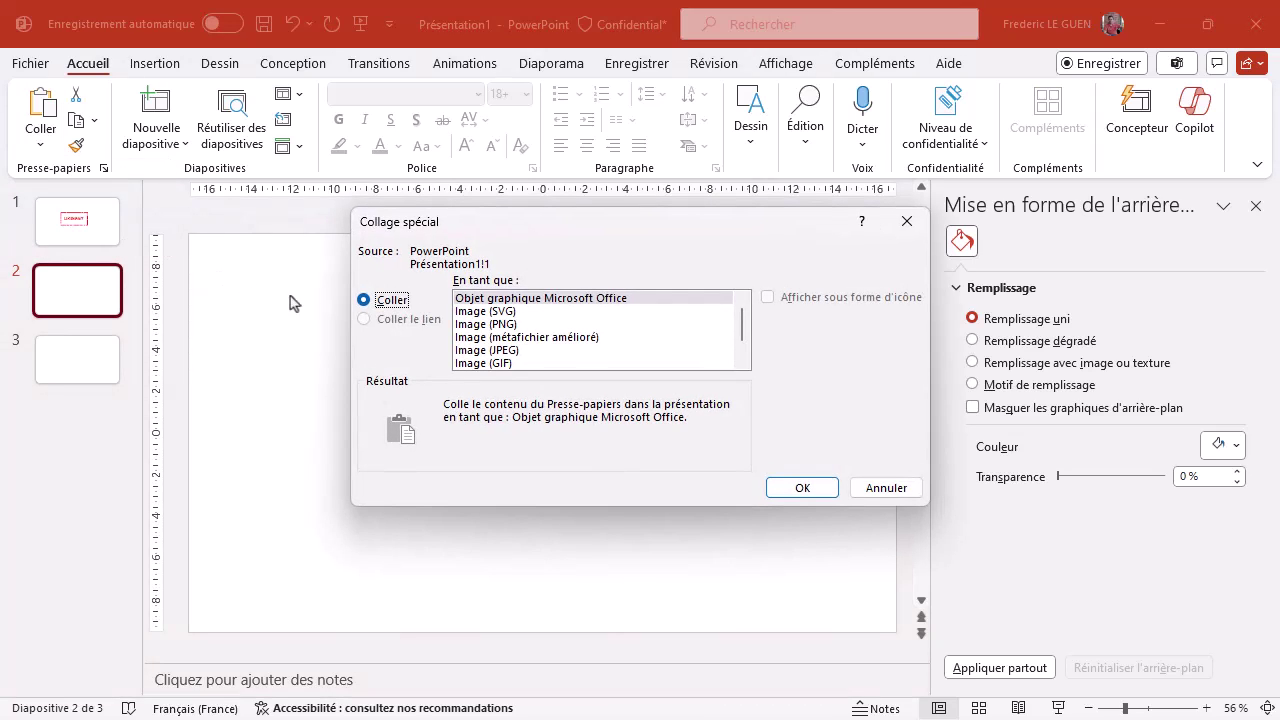
pyautogui.click(514, 340)
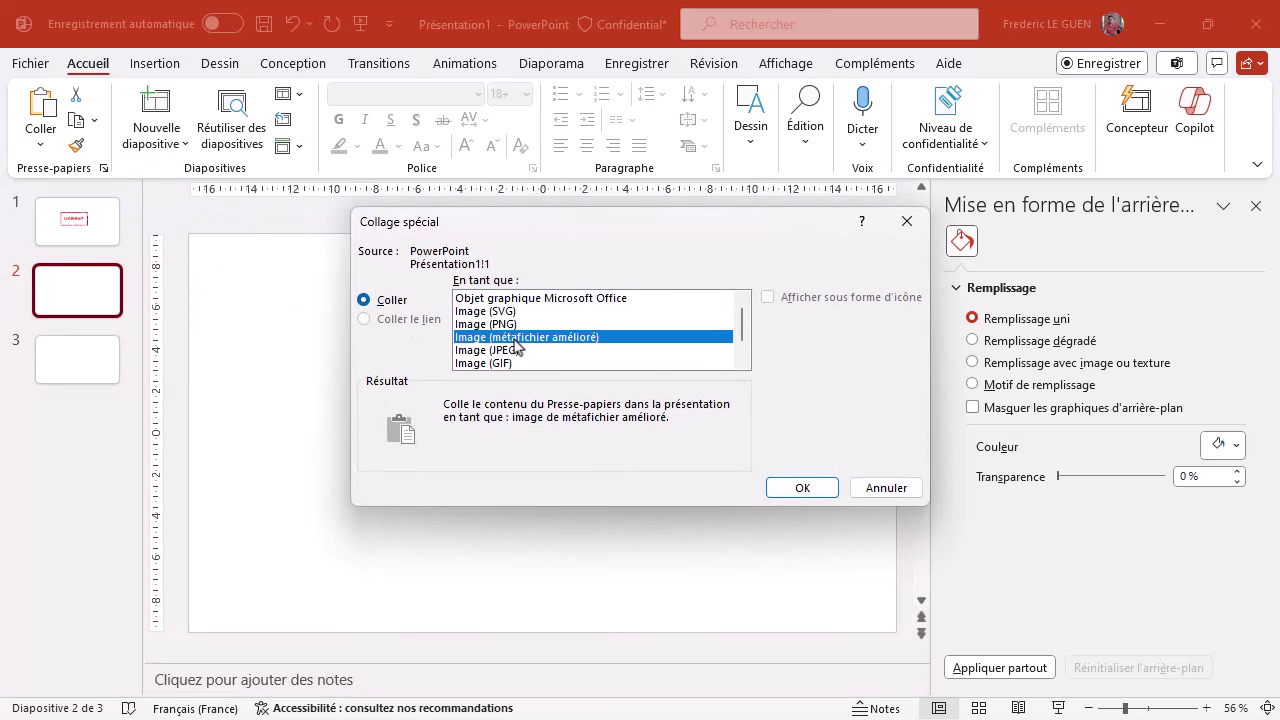
pyautogui.click(791, 488)
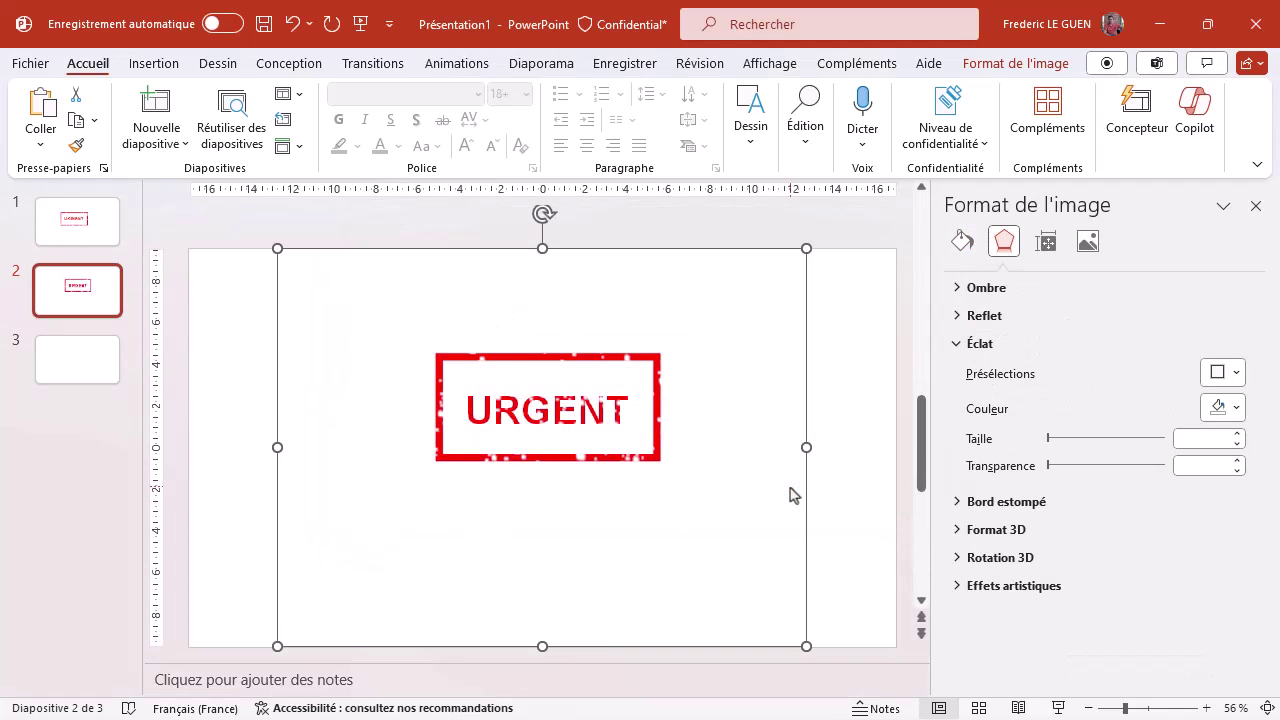
# - Crop the pasted picture to the stamp, about 5,36 × 11,13 cm, and tilt it counter-clockwise
pyautogui.click(1010, 64)
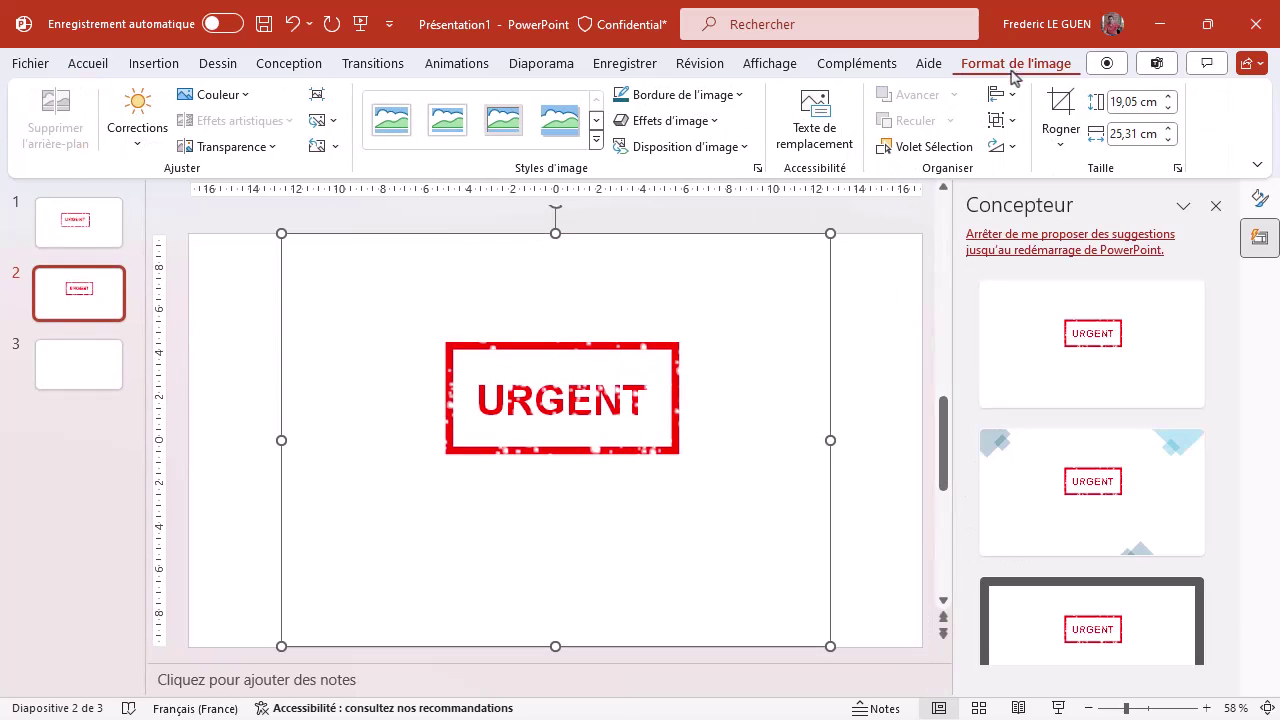
pyautogui.click(1060, 105)
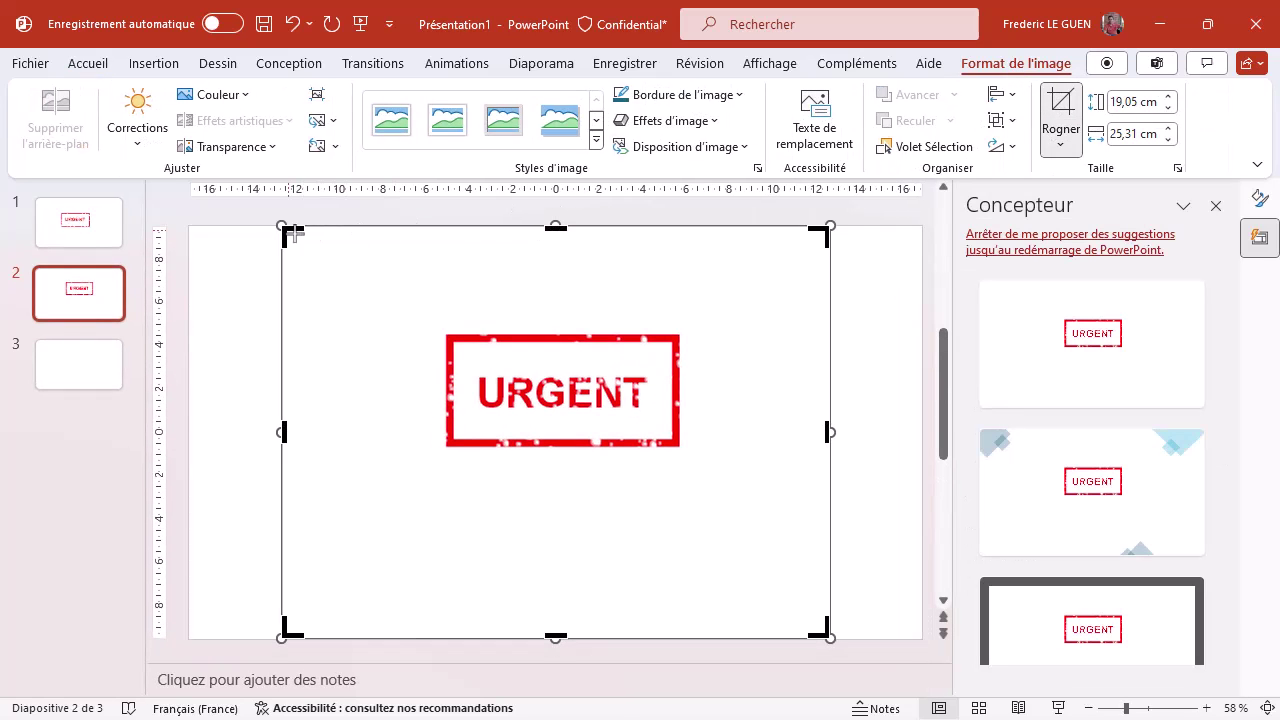
pyautogui.moveTo(293, 233); pyautogui.dragTo(447, 336)
pyautogui.moveTo(824, 632); pyautogui.dragTo(684, 453)
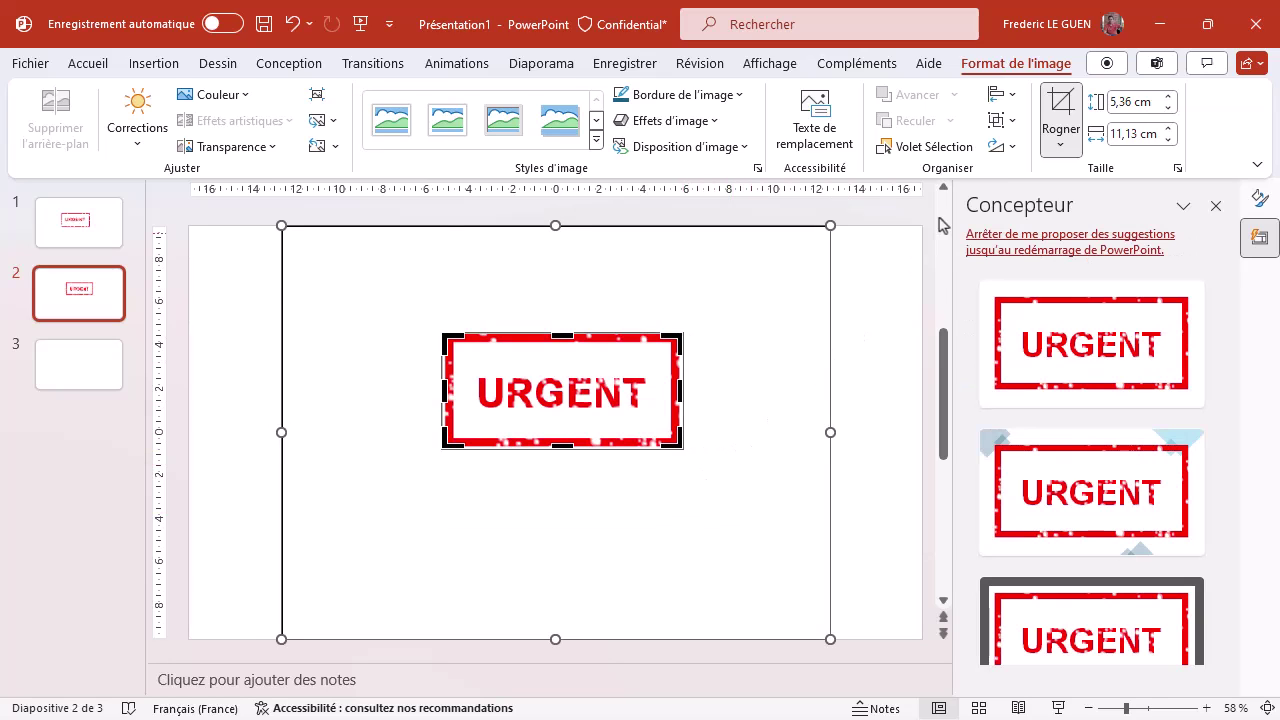
pyautogui.click(1060, 105)
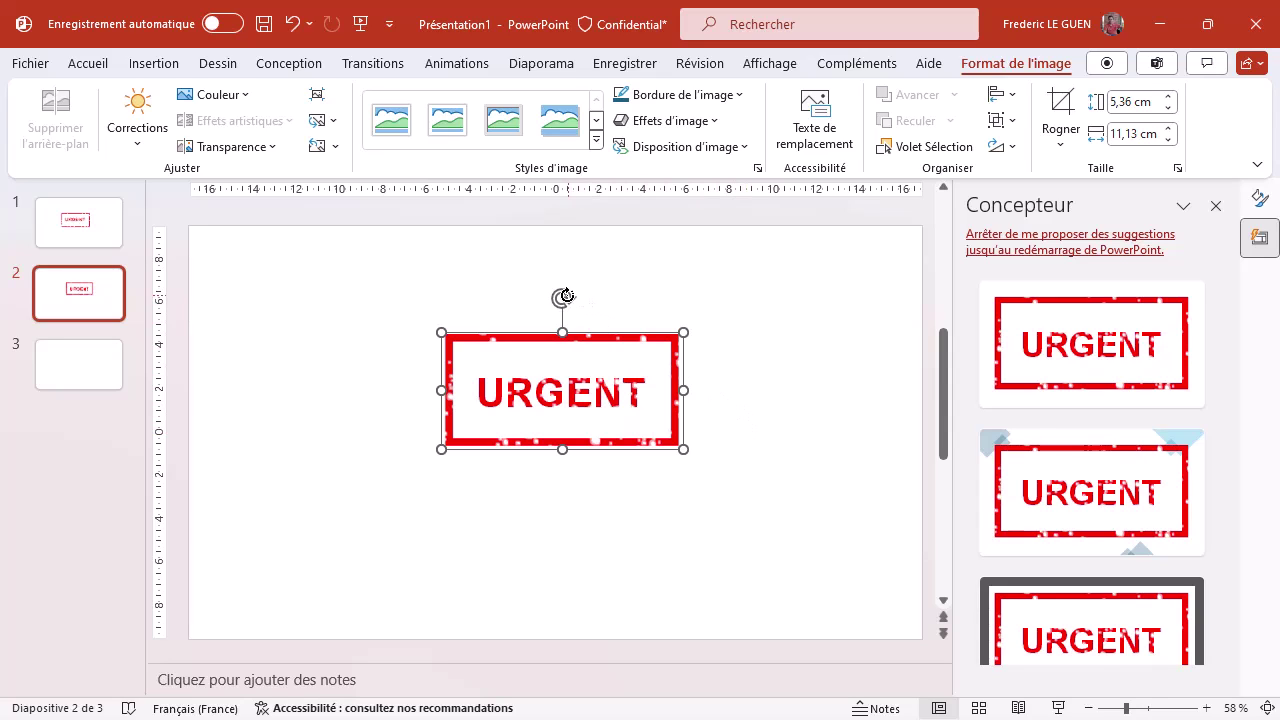
pyautogui.moveTo(561, 297); pyautogui.dragTo(549, 299)
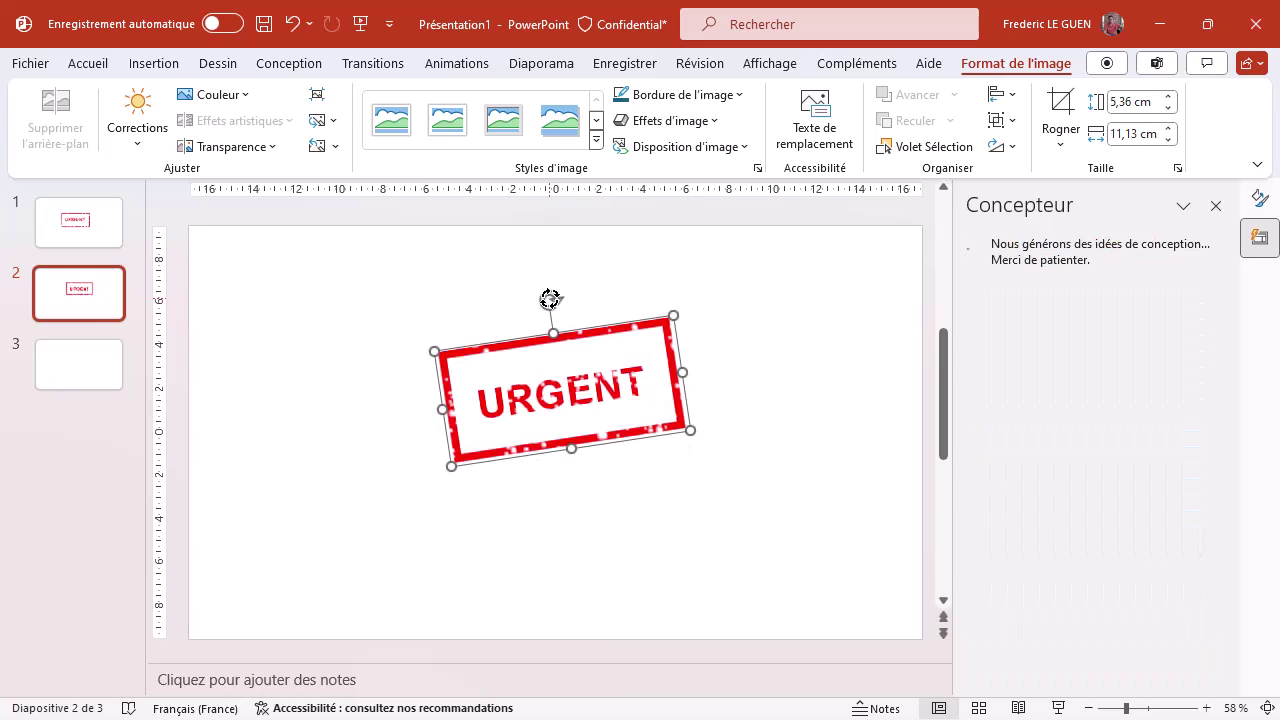